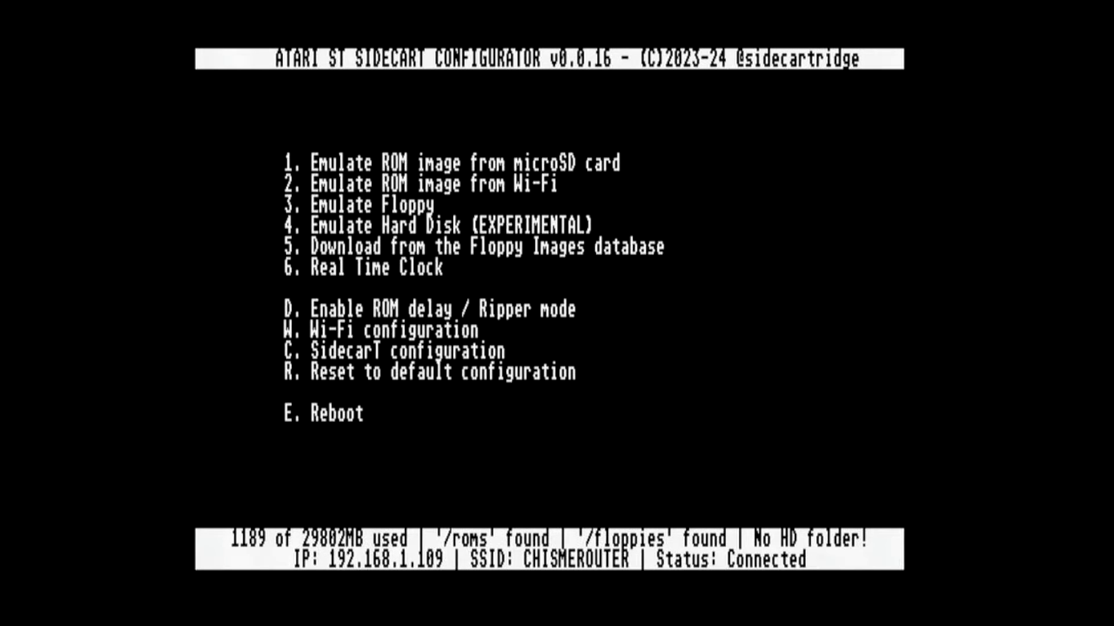
Set the GEMDRIVE_FOLDERS parameter to /hd1 in the SidecarT configuration.
{"action": "key", "text": "4"}
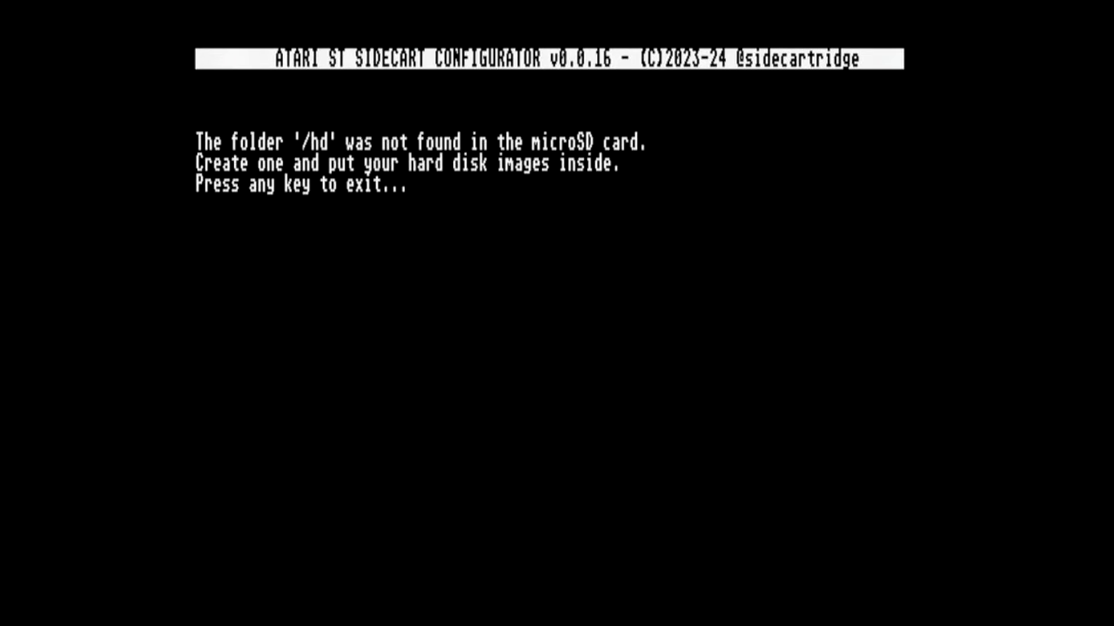
{"action": "key", "text": "Return"}
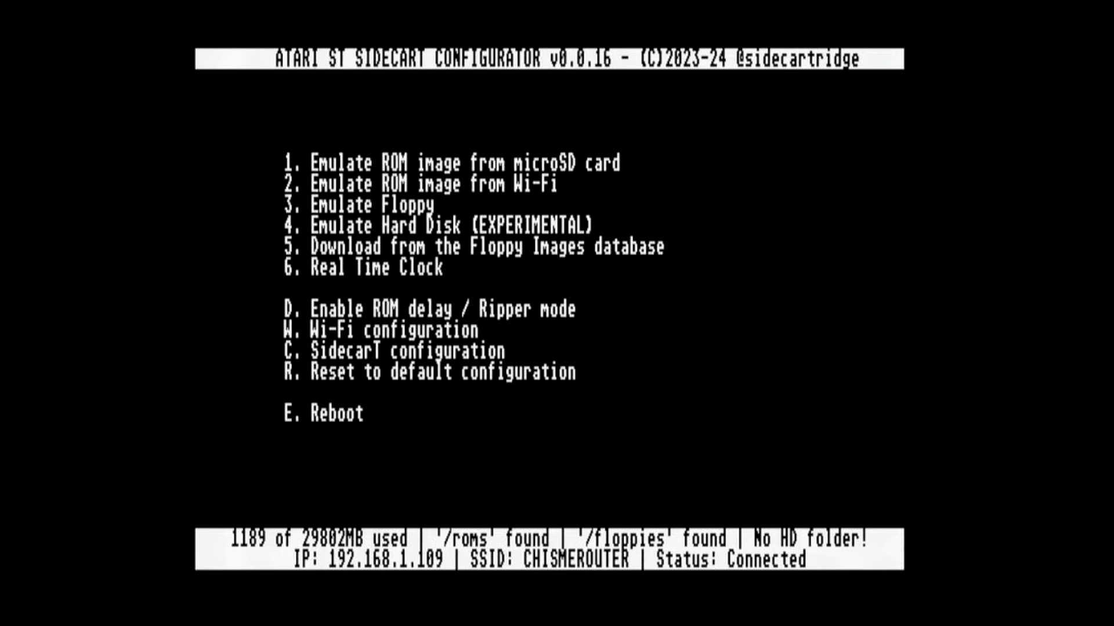
{"action": "key", "text": "c"}
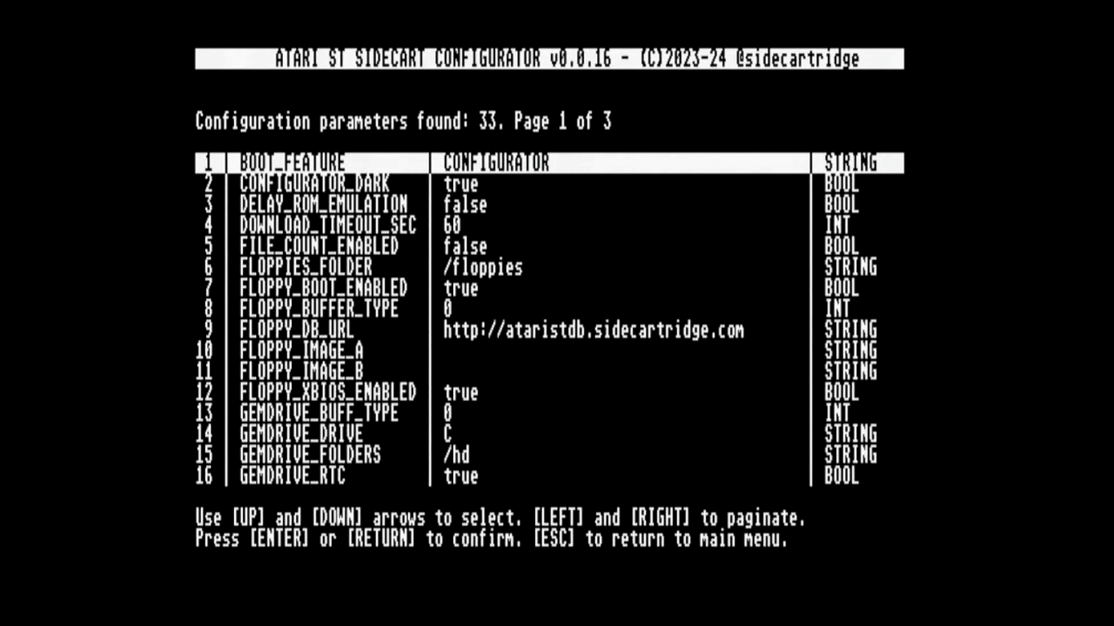
{"action": "key", "text": "Down"}
{"action": "key", "text": "Down"}
{"action": "key", "text": "Down"}
{"action": "key", "text": "Down"}
{"action": "key", "text": "Down"}
{"action": "key", "text": "Down"}
{"action": "key", "text": "Down"}
{"action": "key", "text": "Down"}
{"action": "key", "text": "Down"}
{"action": "key", "text": "Down"}
{"action": "key", "text": "Down"}
{"action": "key", "text": "Down"}
{"action": "key", "text": "Down"}
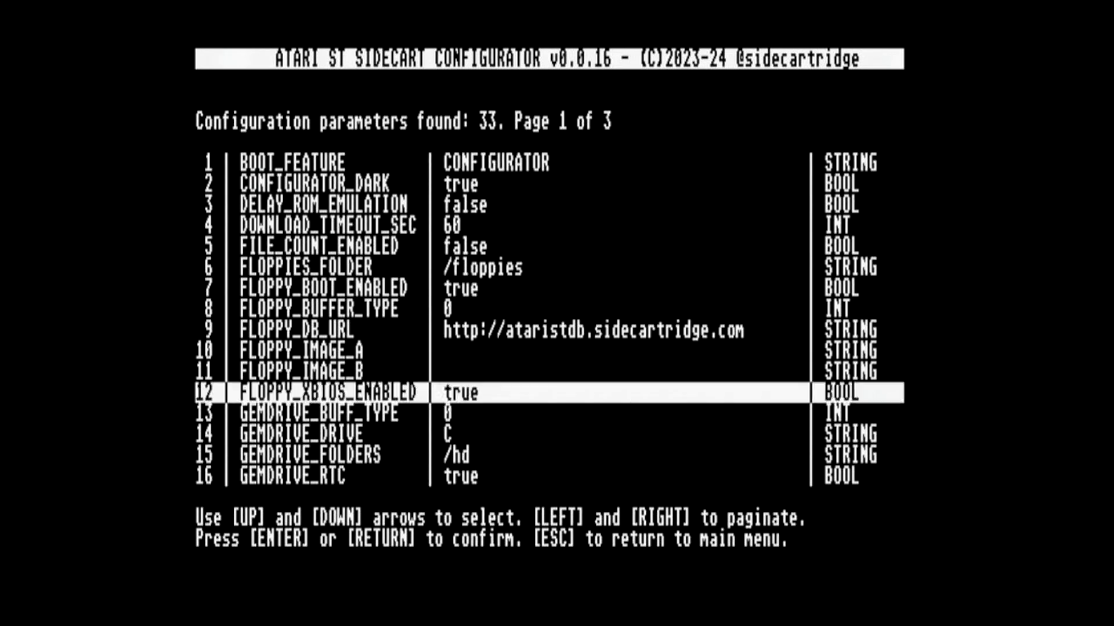
{"action": "key", "text": "Down"}
{"action": "key", "text": "Return"}
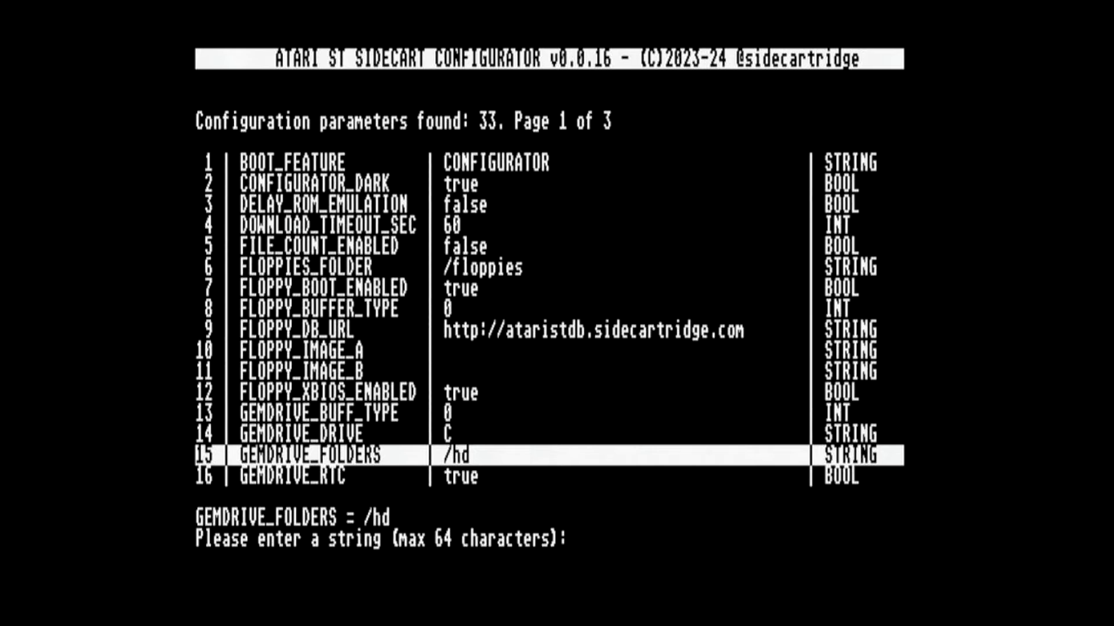
{"action": "type", "text": "/hd1"}
{"action": "key", "text": "Return"}
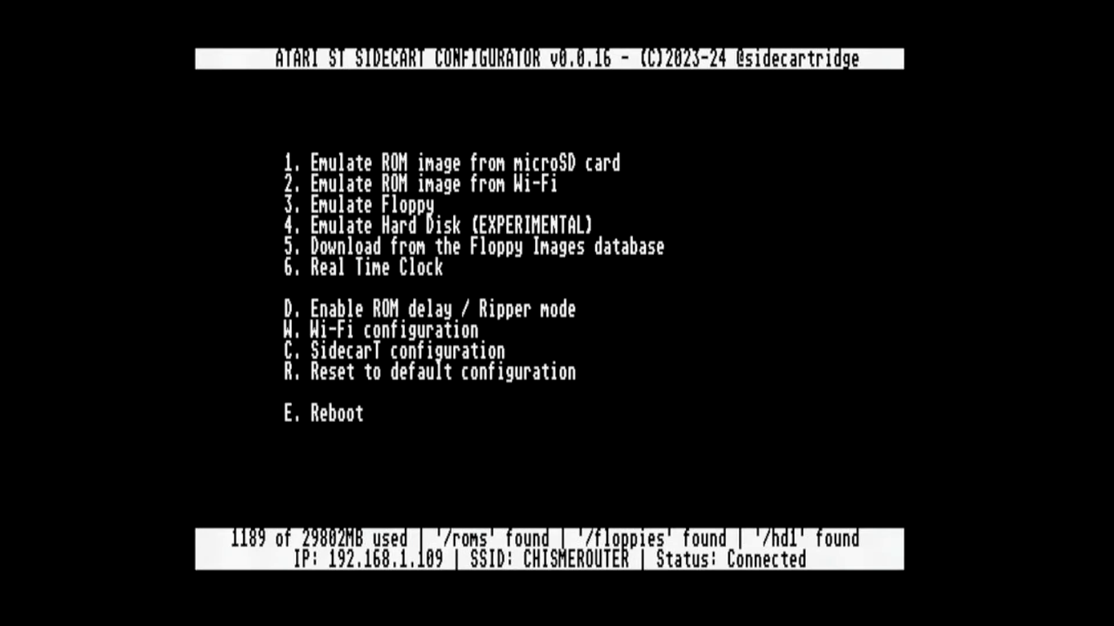
Start hard disk emulation of /hd1 as drive C with _dskbuf temp memory and RTC enabled.
{"action": "key", "text": "4"}
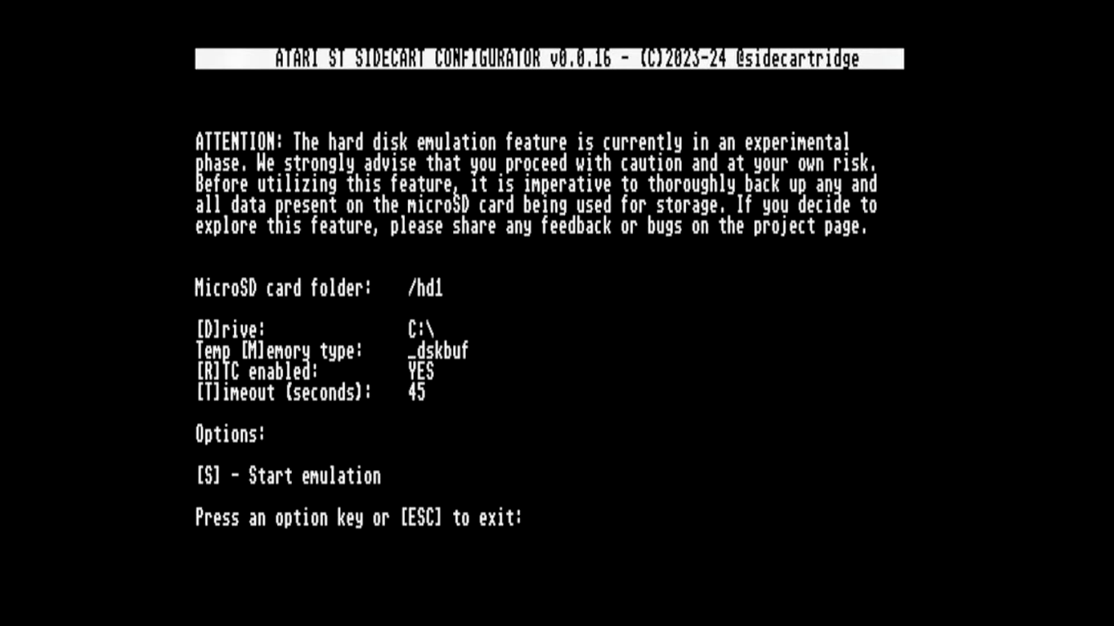
{"action": "key", "text": "m"}
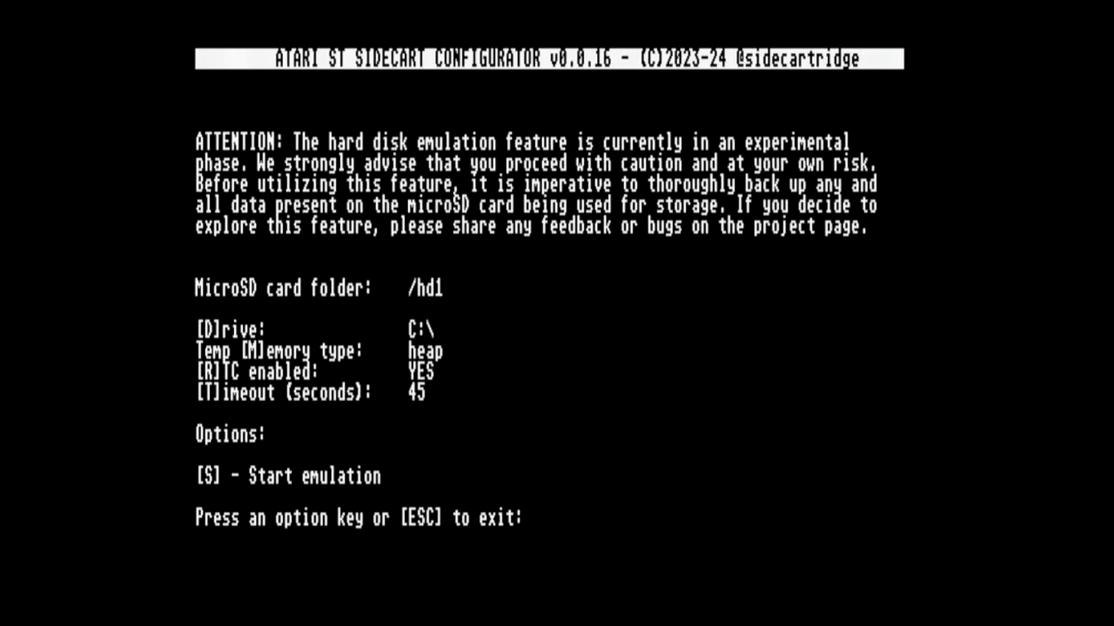
{"action": "key", "text": "m"}
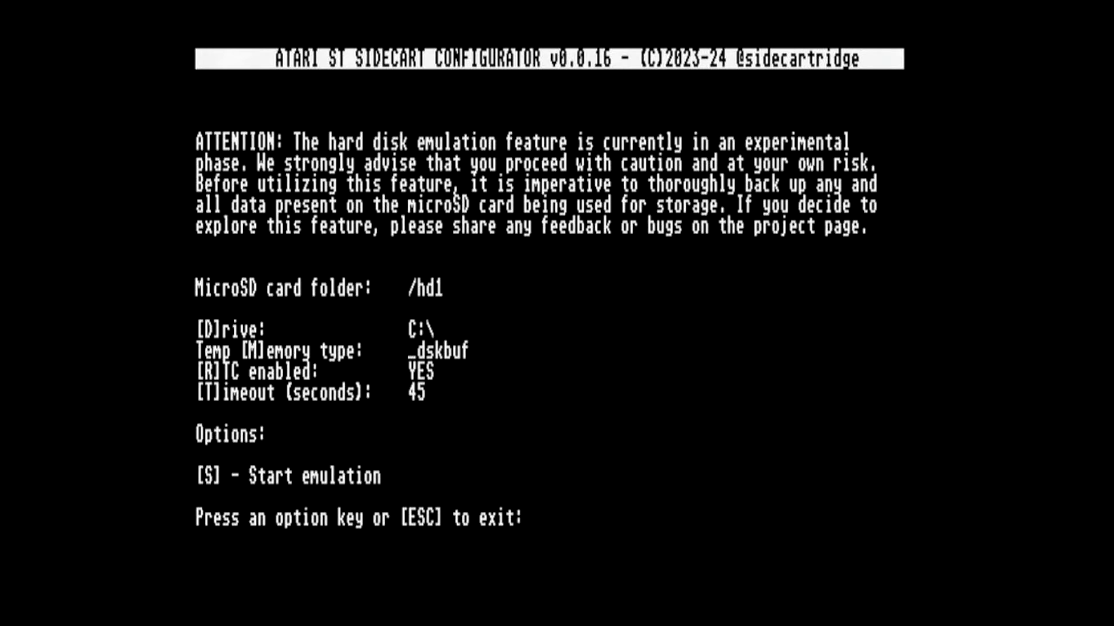
{"action": "key", "text": "r"}
{"action": "key", "text": "r"}
{"action": "key", "text": "s"}
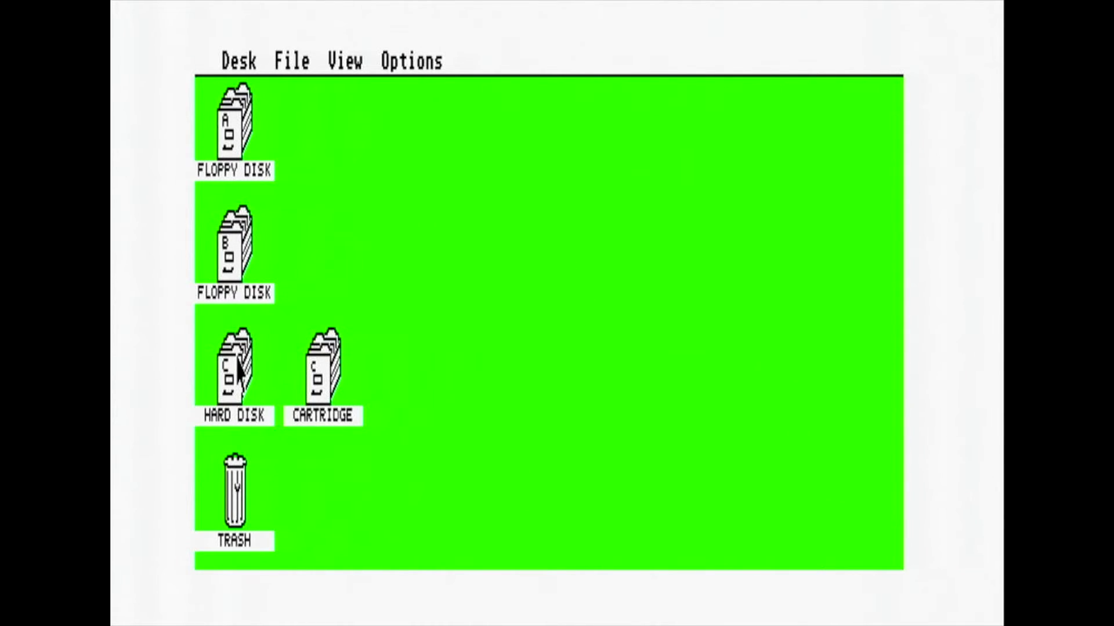
Open hard disk C, run SYSINFO.PRG from its root and quit the program.
{"action": "double_click", "coordinate": [239, 371]}
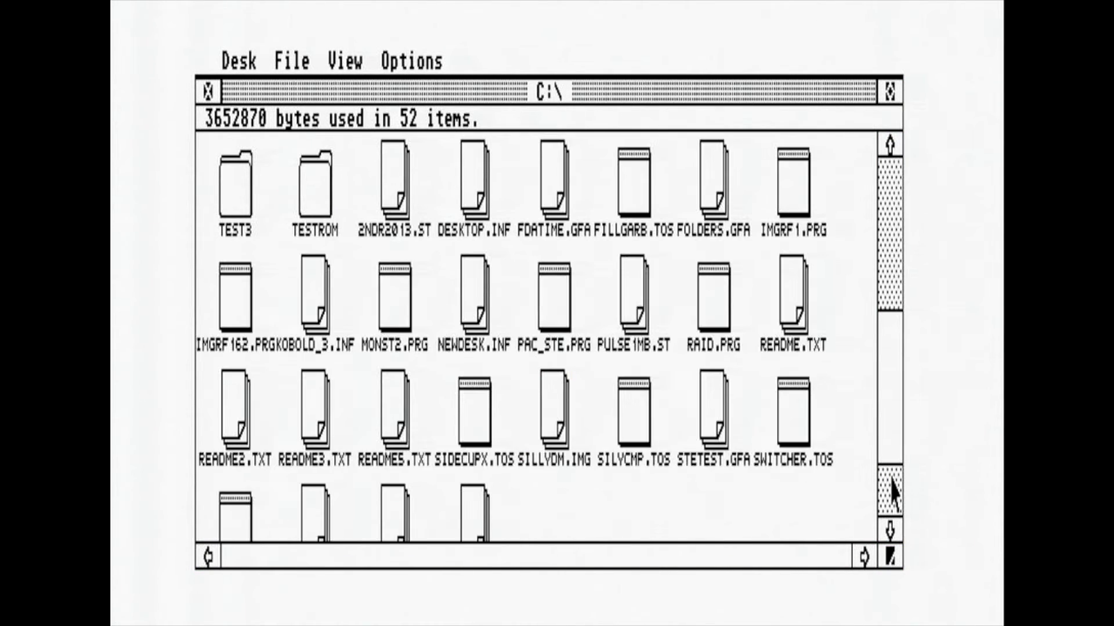
{"action": "left_click", "coordinate": [891, 504]}
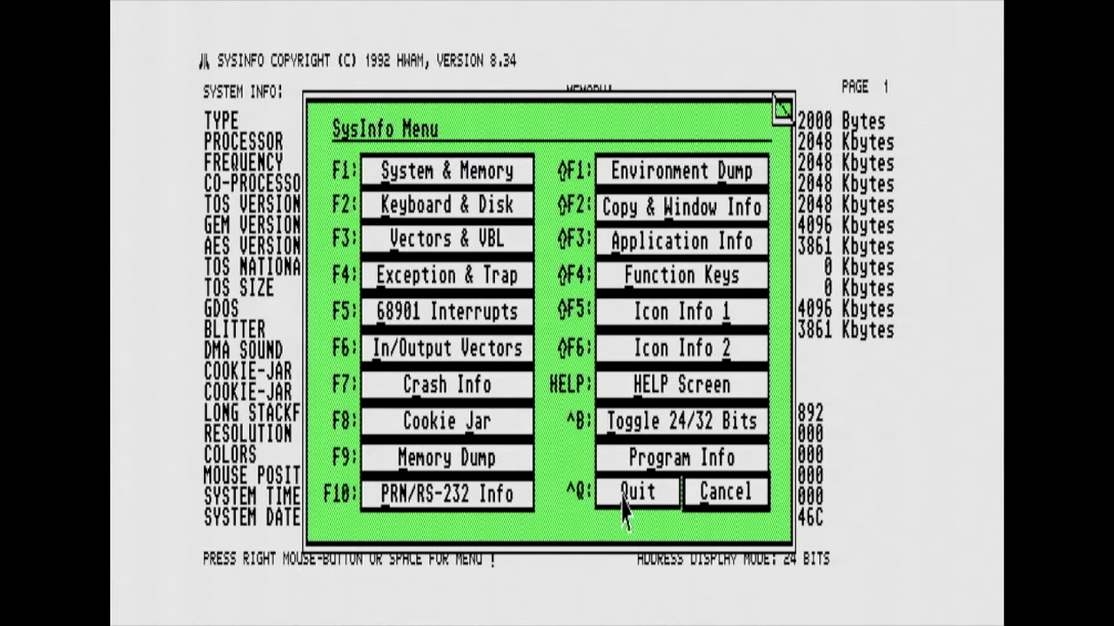
{"action": "left_click", "coordinate": [621, 494]}
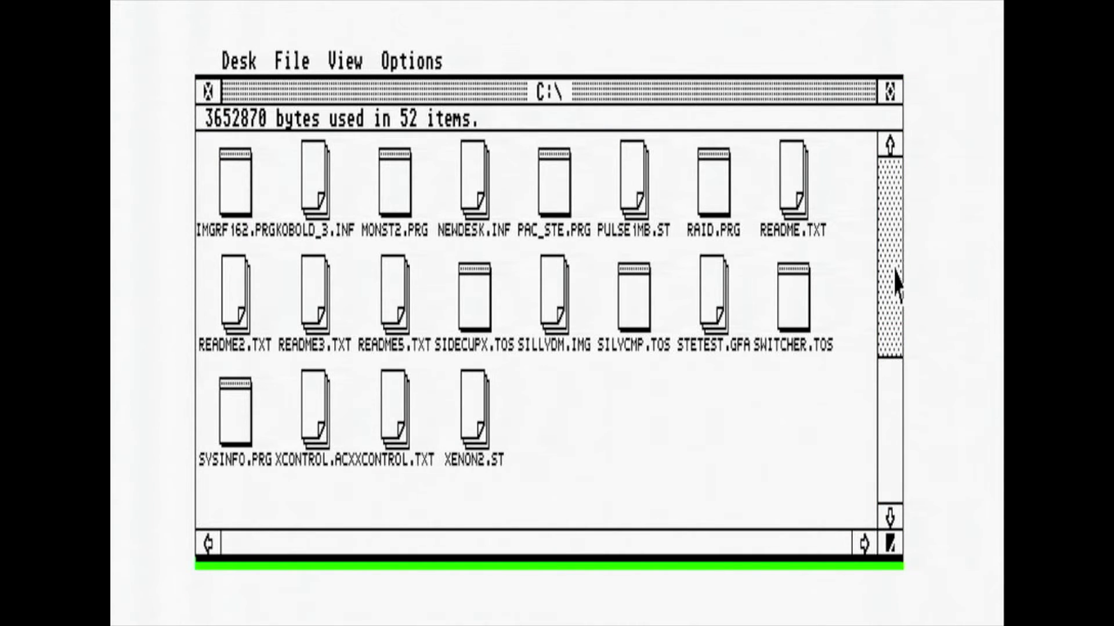
Launch GFABASIC.PRG from the GFABASIC folder on hard disk C.
{"action": "left_click", "coordinate": [893, 185]}
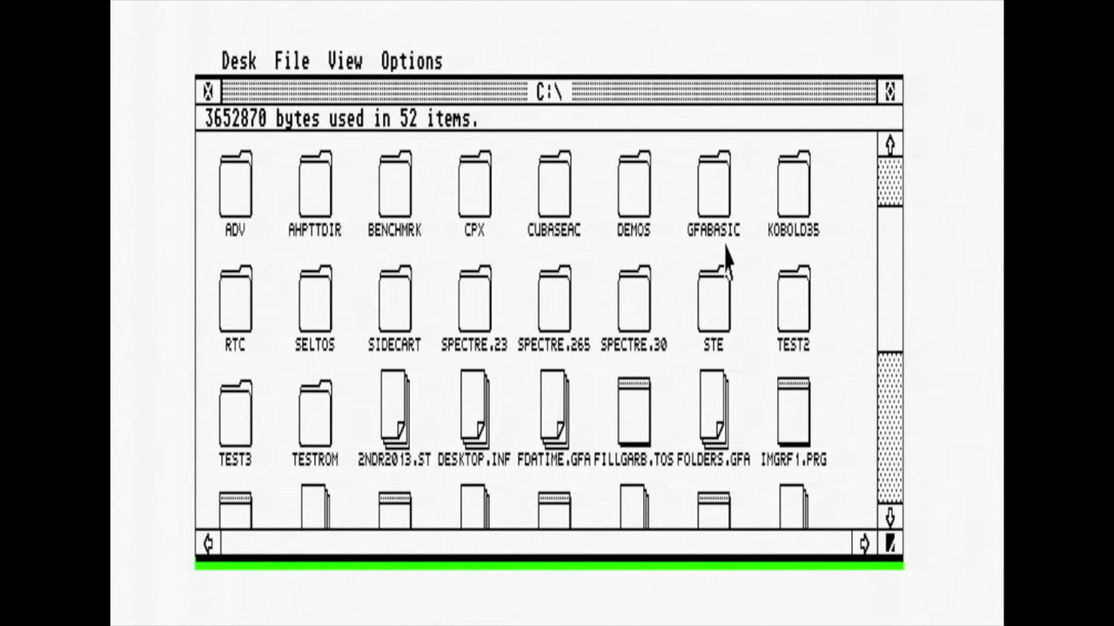
{"action": "double_click", "coordinate": [717, 194]}
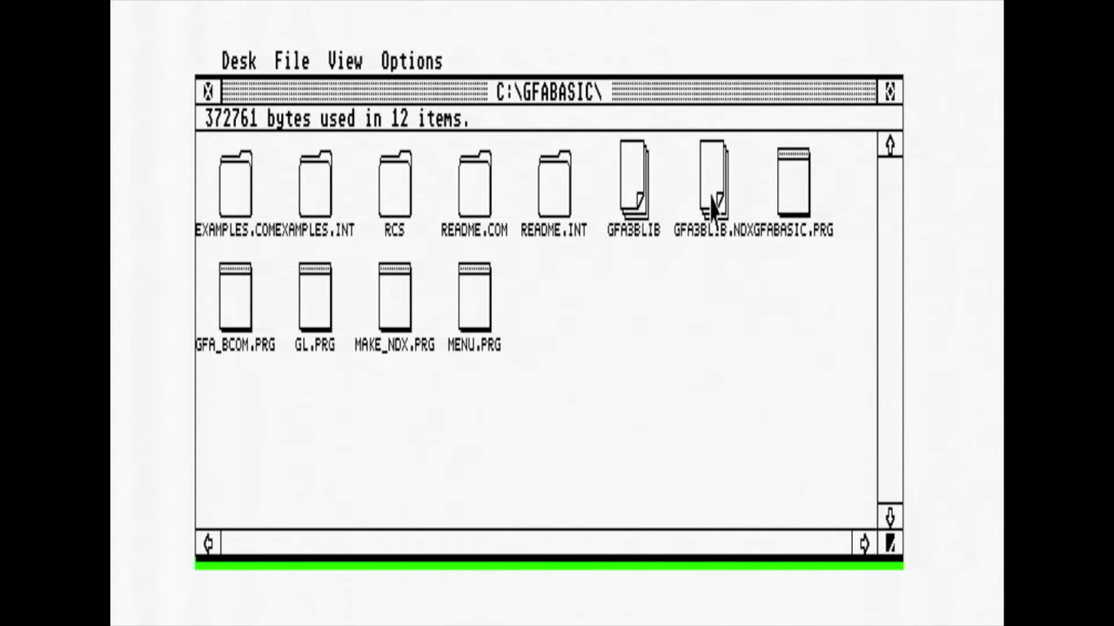
{"action": "double_click", "coordinate": [804, 185]}
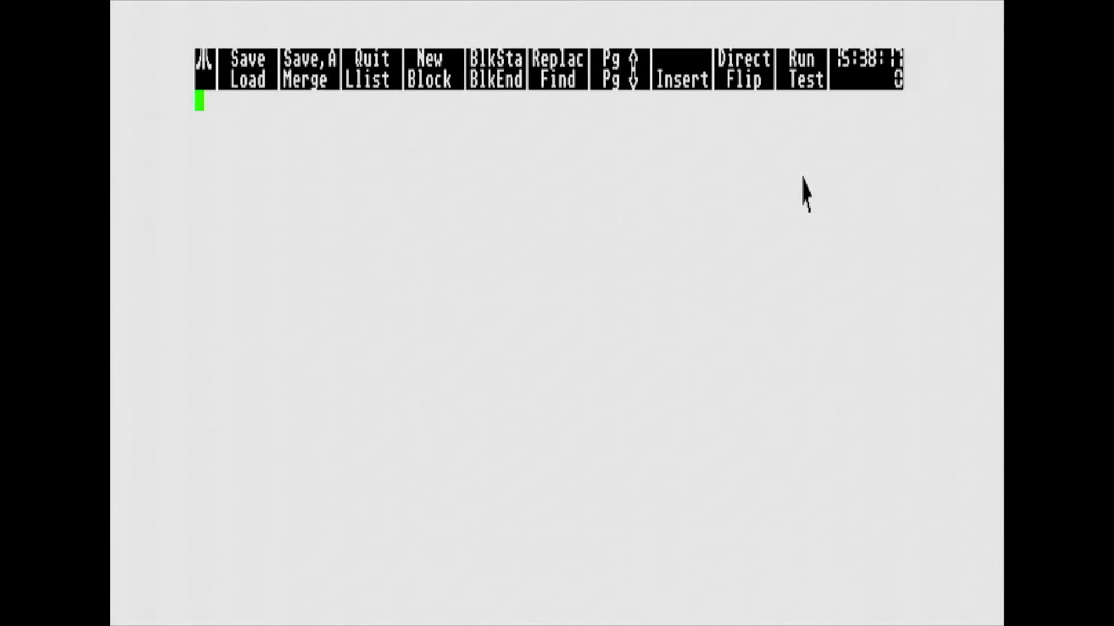
Load FOLDERS.GFA from drive A into the GFA BASIC editor and quit GFA BASIC.
{"action": "left_click", "coordinate": [255, 84]}
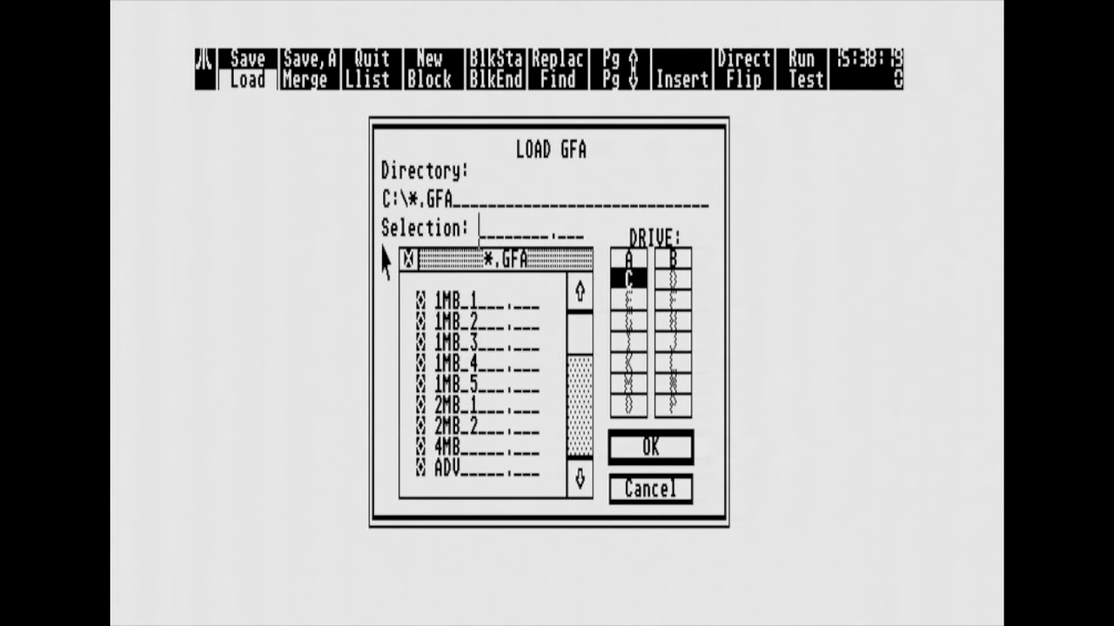
{"action": "left_click", "coordinate": [582, 438]}
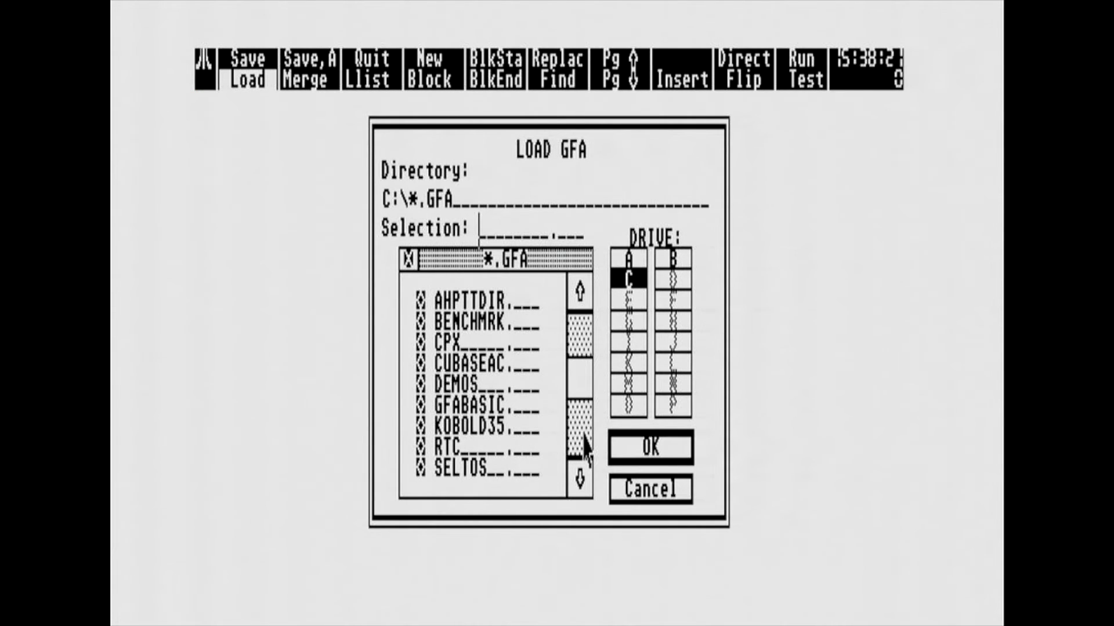
{"action": "left_click", "coordinate": [471, 406]}
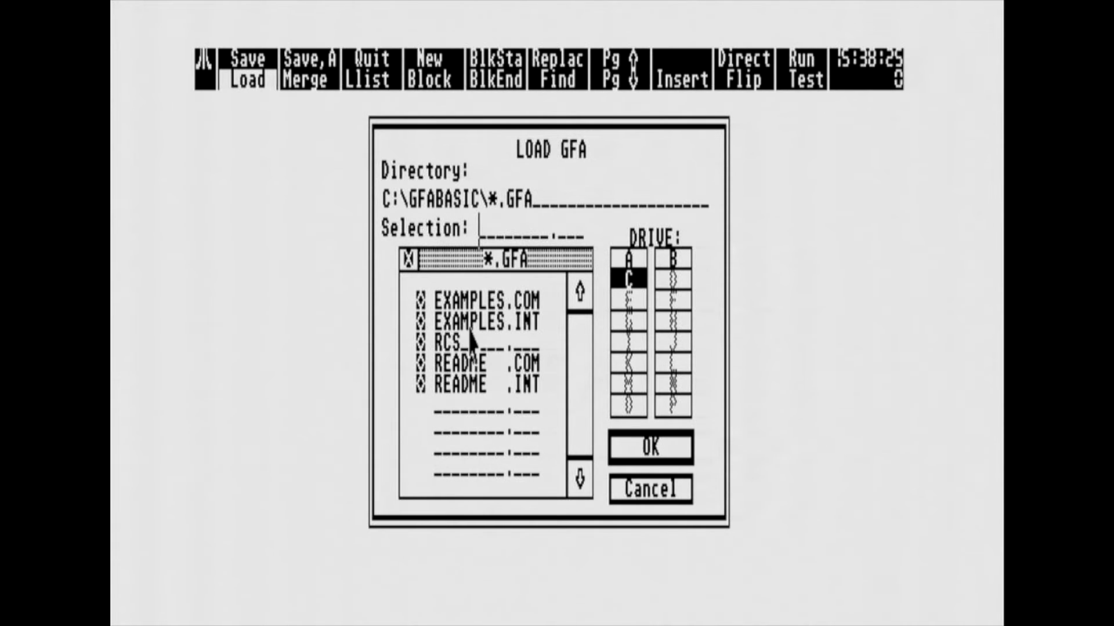
{"action": "left_click", "coordinate": [410, 259]}
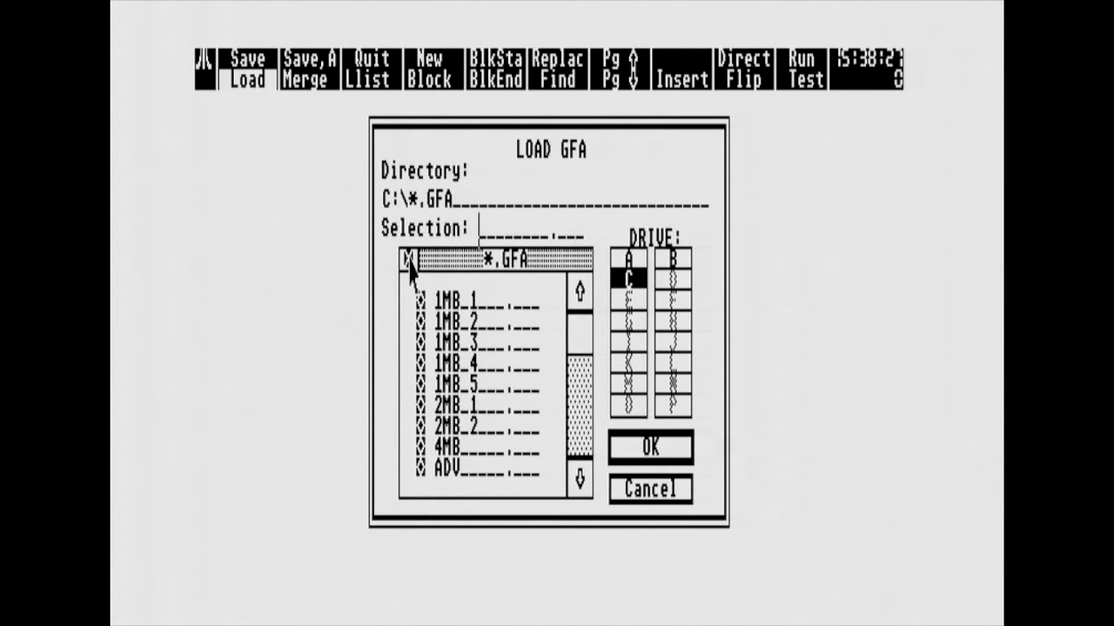
{"action": "left_click", "coordinate": [630, 260]}
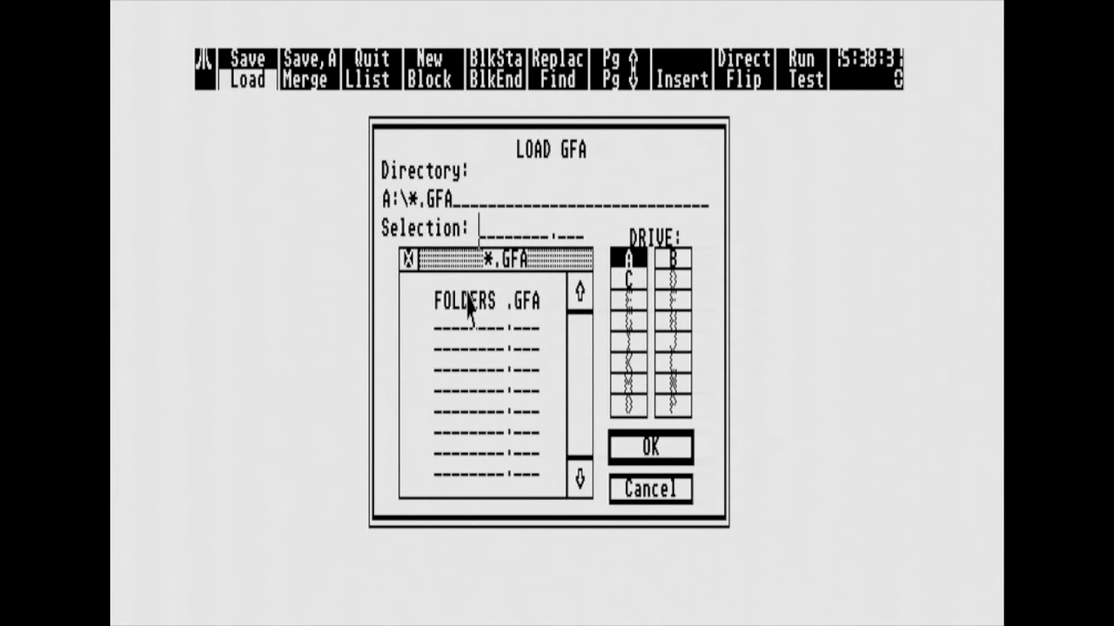
{"action": "double_click", "coordinate": [470, 311]}
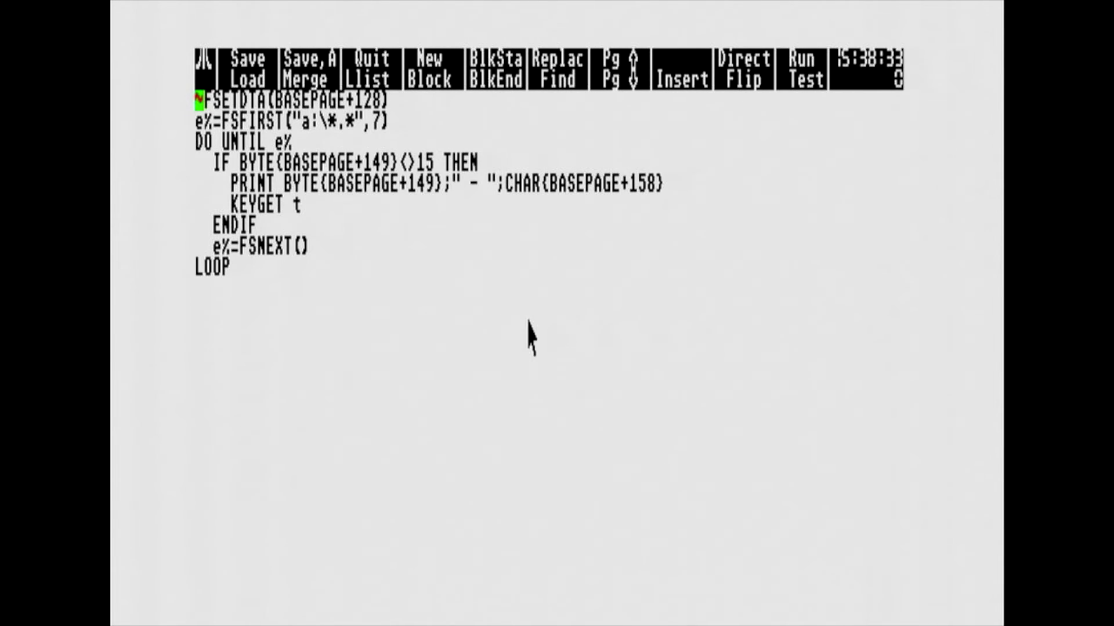
{"action": "left_click", "coordinate": [385, 61]}
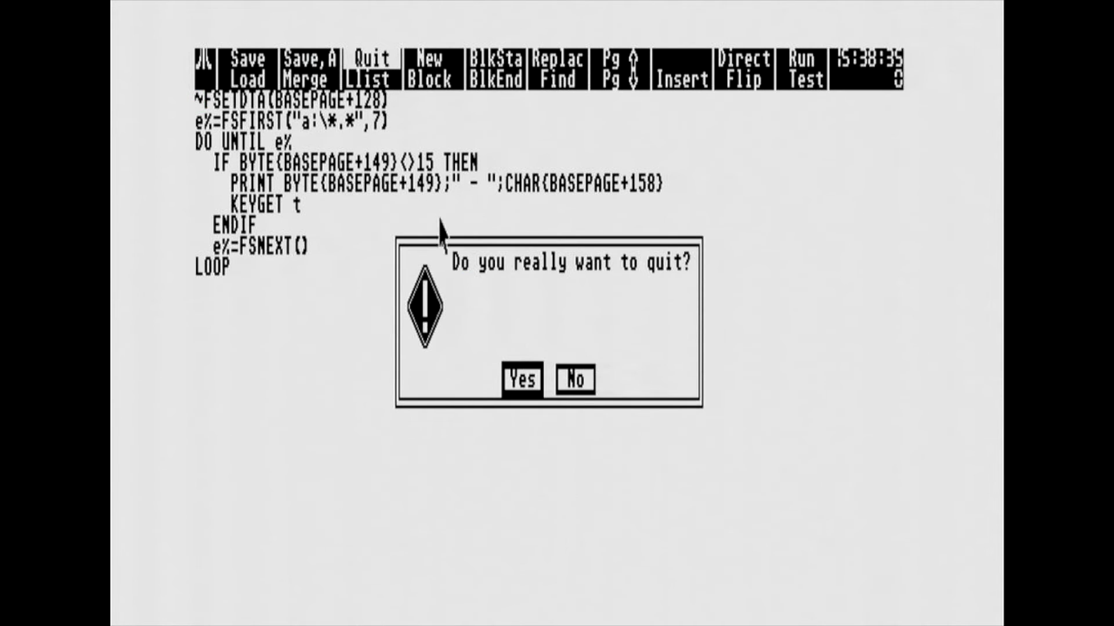
{"action": "left_click", "coordinate": [516, 384]}
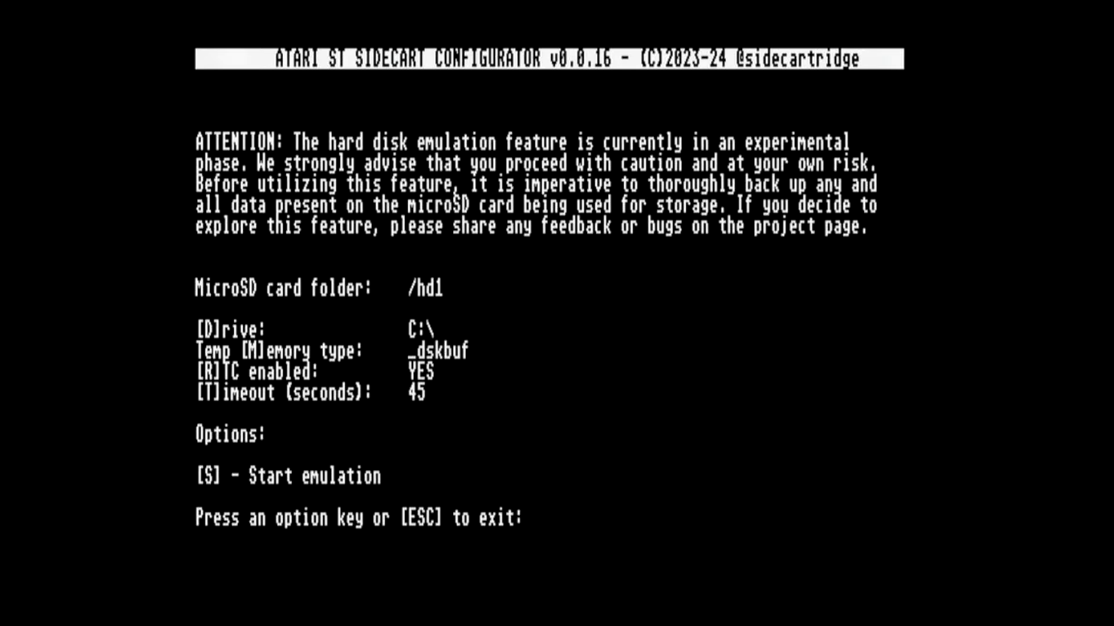
Change the emulated hard disk's drive letter to K and start the emulation.
{"action": "key", "text": "d"}
{"action": "key", "text": "s"}
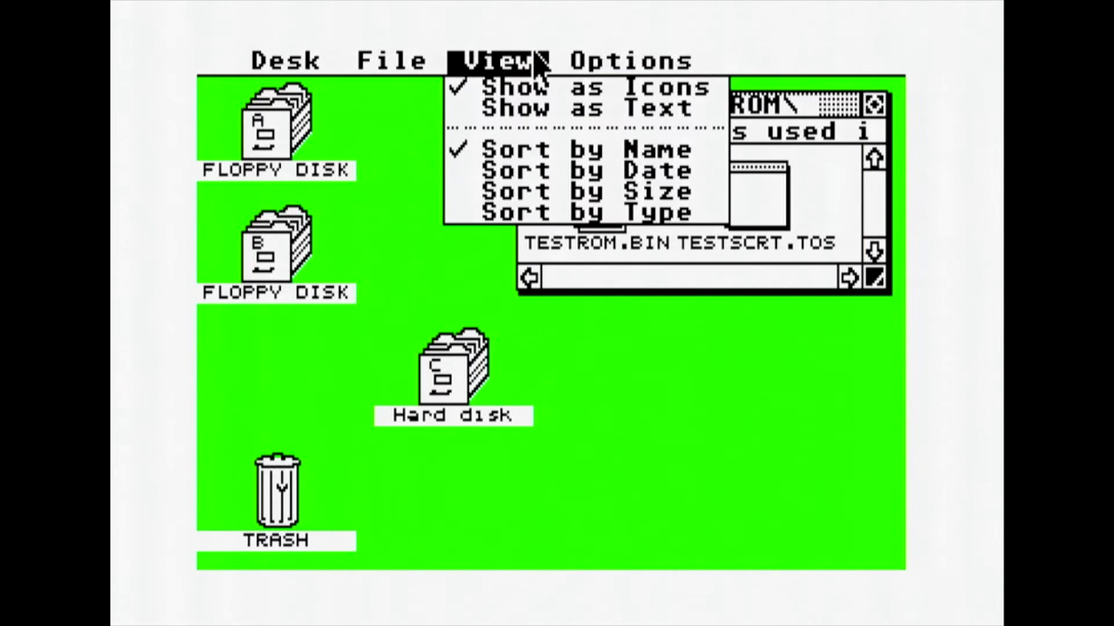
Leave the C:\TESTROM folder and close its window on the desktop.
{"action": "left_click", "coordinate": [542, 347]}
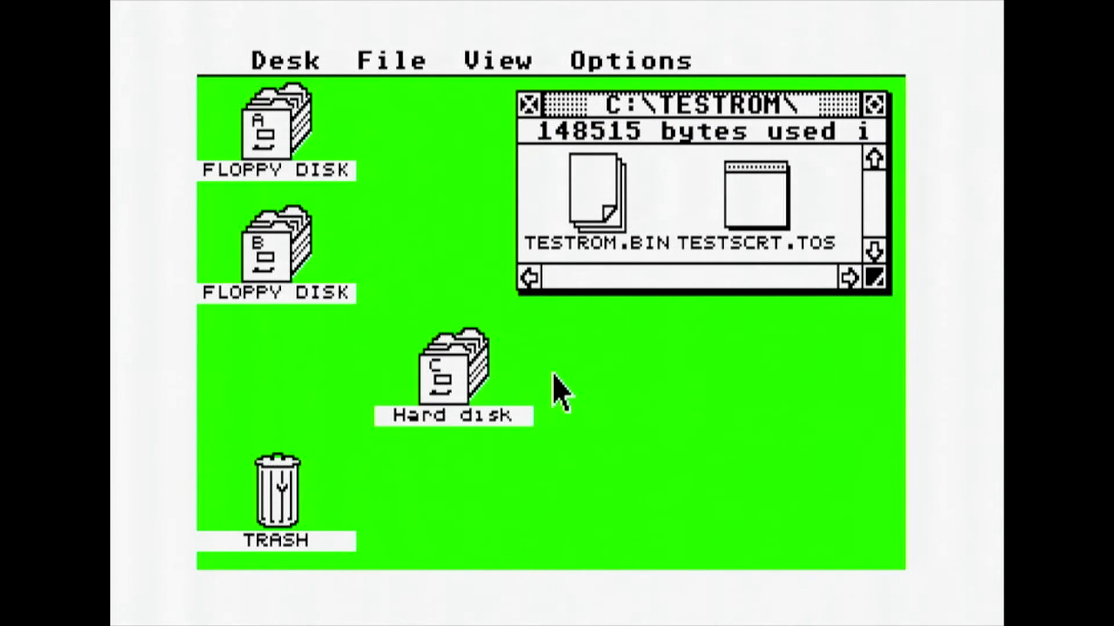
{"action": "left_click", "coordinate": [538, 109]}
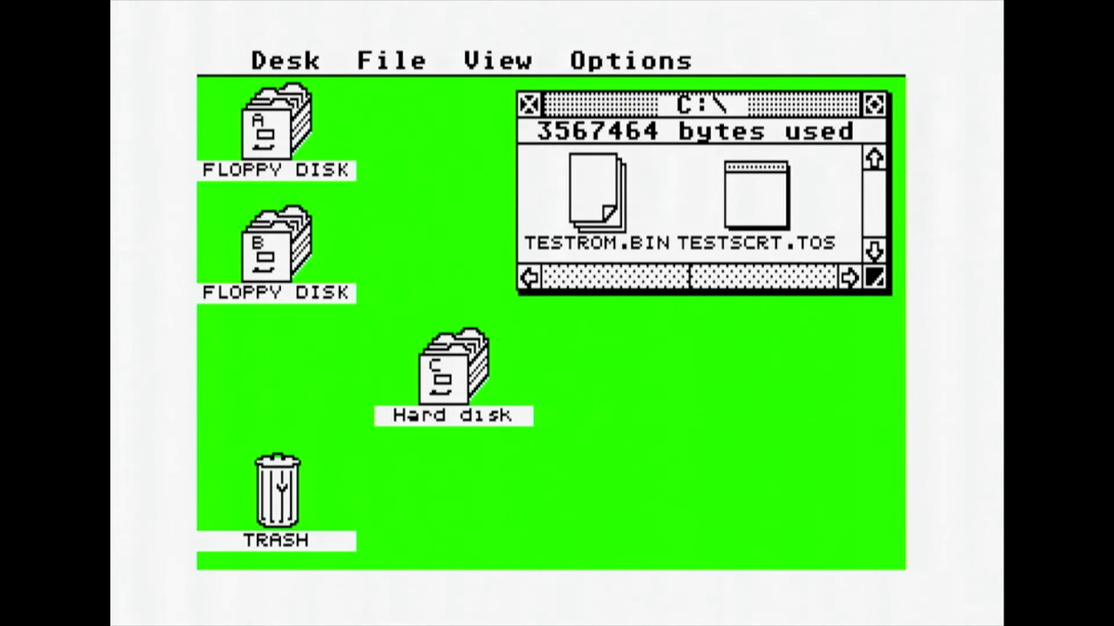
{"action": "left_click", "coordinate": [537, 110]}
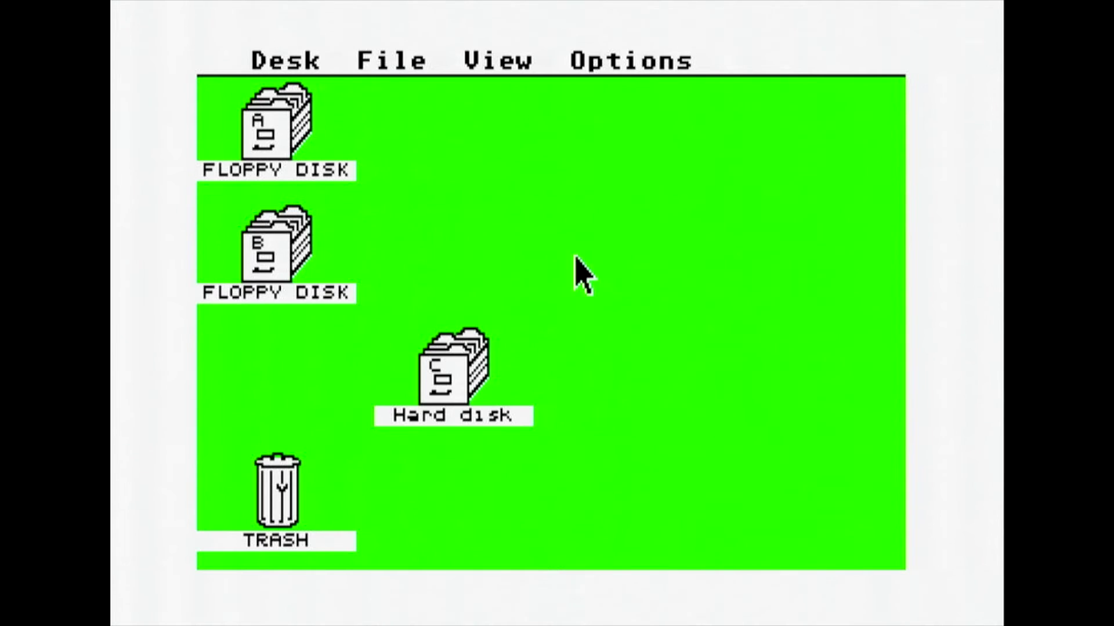
Install a new disk drive icon from the C hard disk with identifier K and label GEMDRIVE.
{"action": "left_click", "coordinate": [464, 383]}
{"action": "mouse_move", "coordinate": [629, 60]}
{"action": "left_click", "coordinate": [613, 87]}
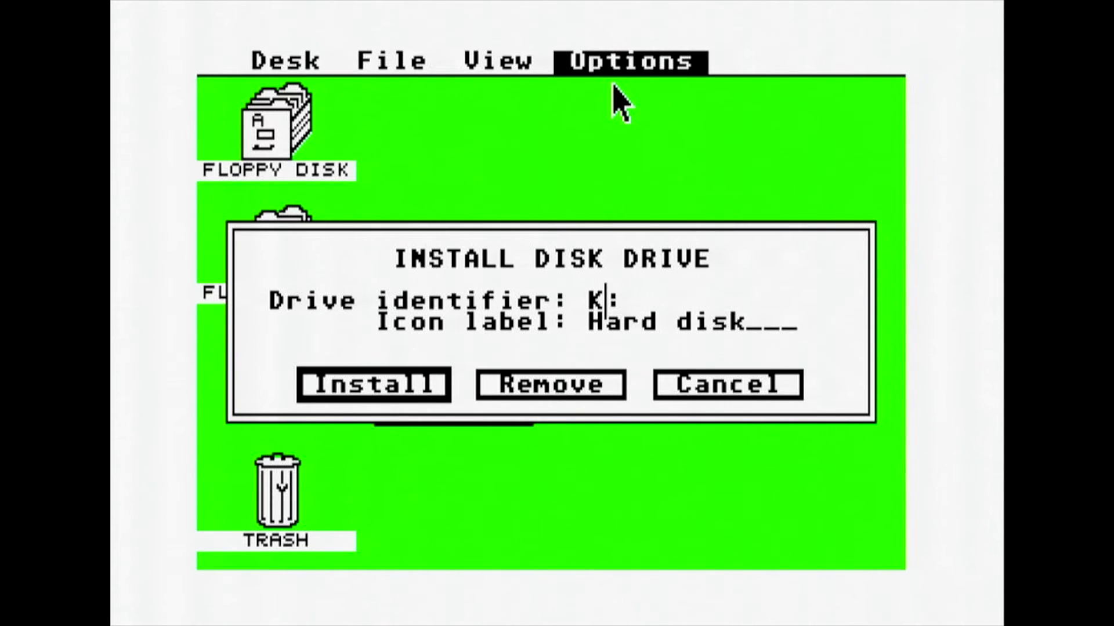
{"action": "key", "text": "BackSpace"}
{"action": "key", "text": "BackSpace"}
{"action": "key", "text": "BackSpace"}
{"action": "key", "text": "BackSpace"}
{"action": "key", "text": "BackSpace"}
{"action": "key", "text": "BackSpace"}
{"action": "key", "text": "BackSpace"}
{"action": "key", "text": "BackSpace"}
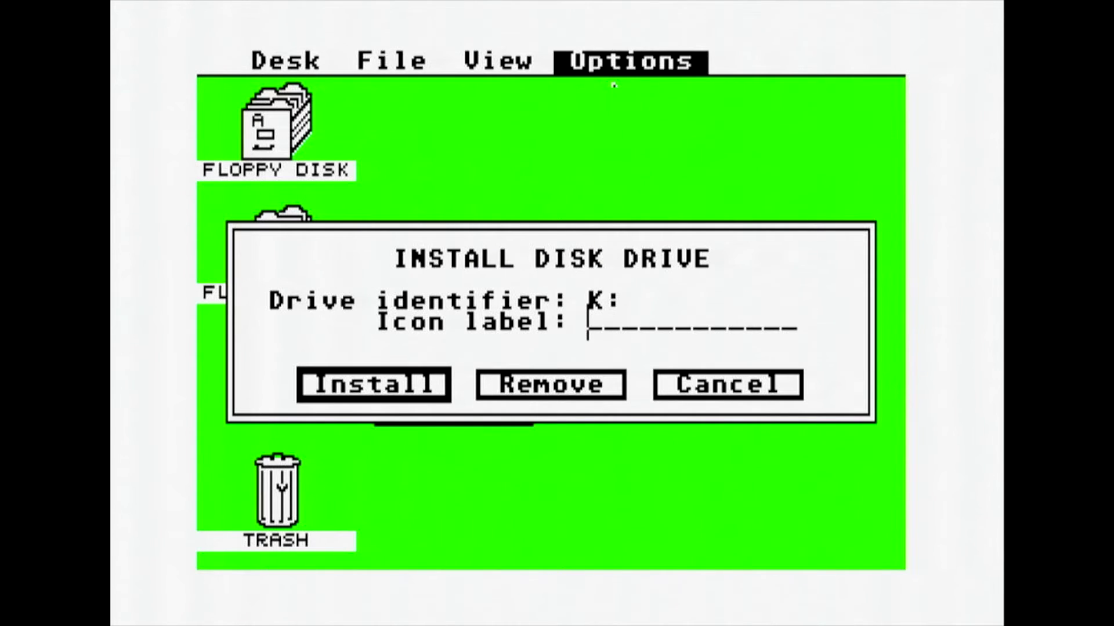
{"action": "type", "text": "GEMDRIVE"}
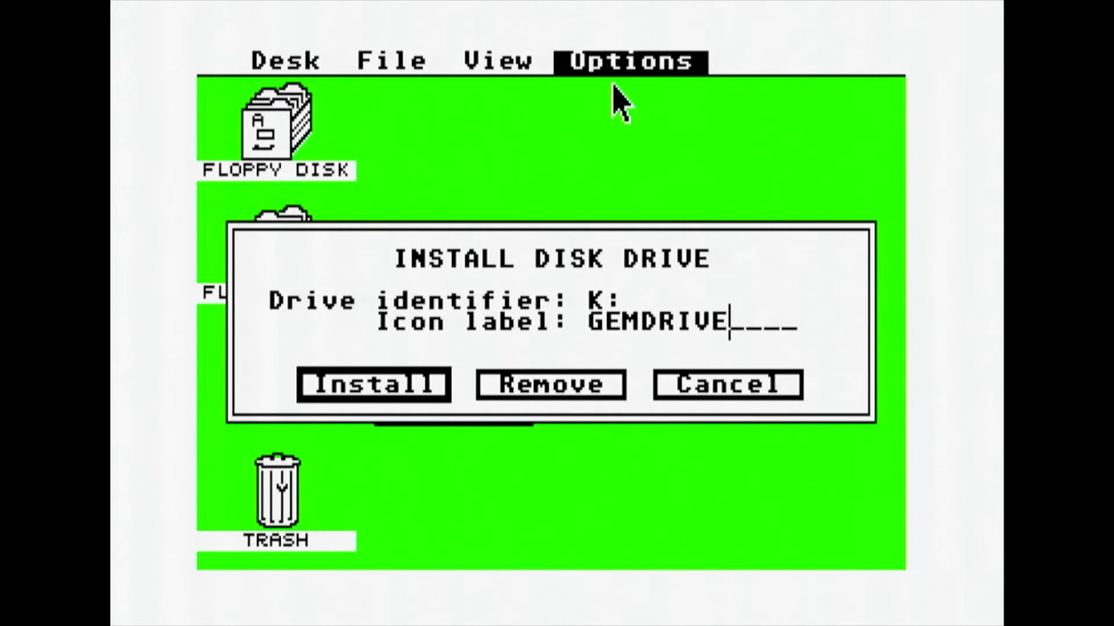
{"action": "key", "text": "Return"}
Open the GEMDRIVE disk K in a full-size window and browse its folders.
{"action": "mouse_move", "coordinate": [702, 61]}
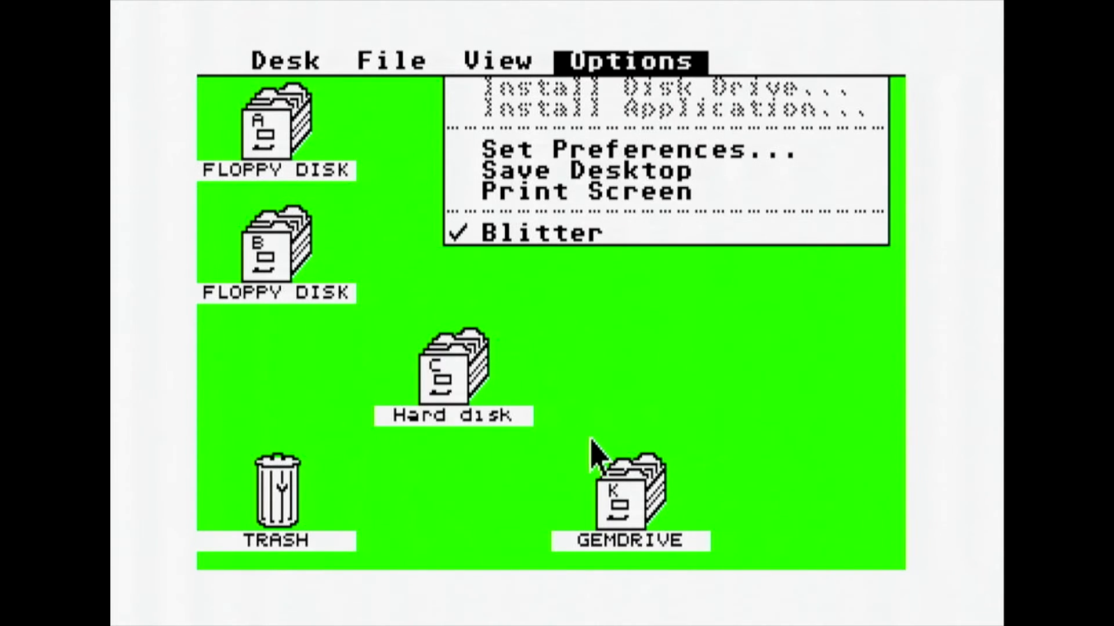
{"action": "left_click", "coordinate": [617, 514]}
{"action": "double_click", "coordinate": [617, 514]}
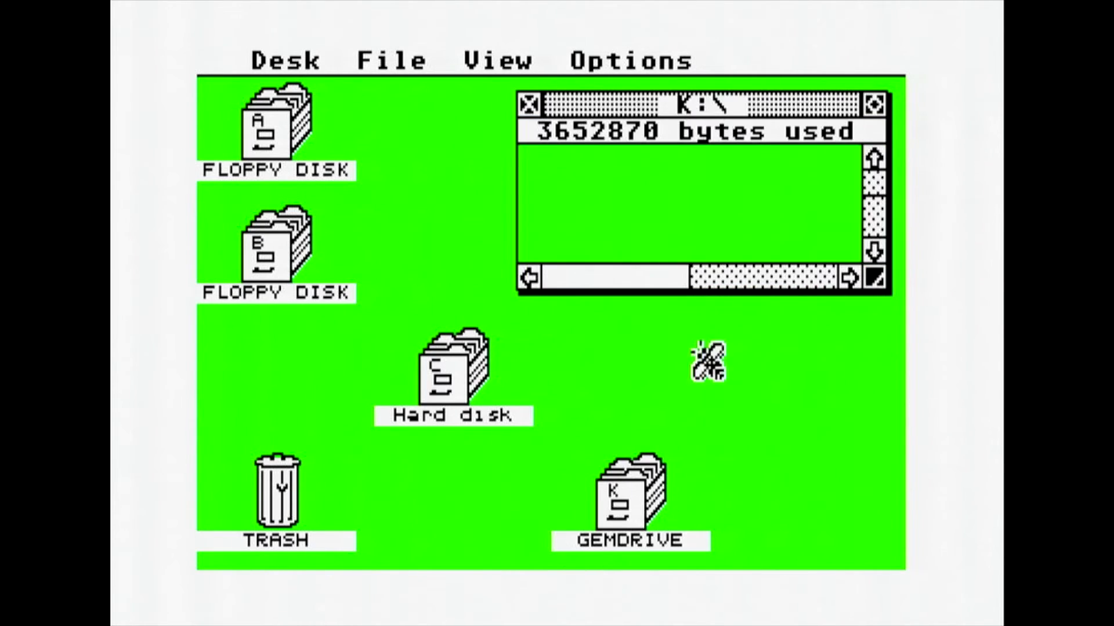
{"action": "left_click", "coordinate": [874, 104]}
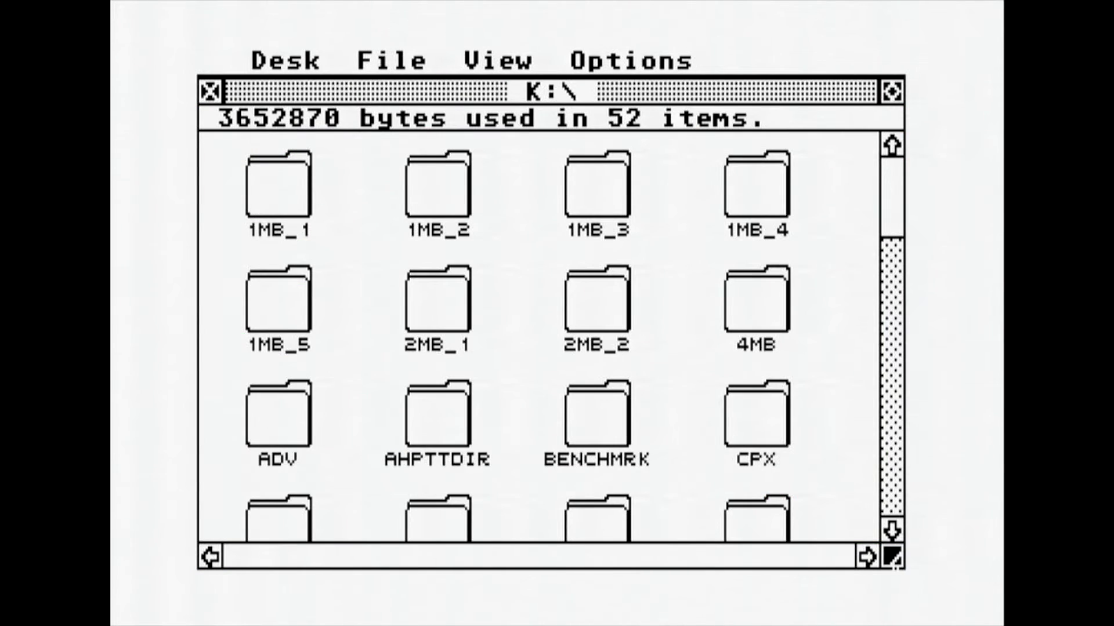
{"action": "left_click", "coordinate": [896, 469]}
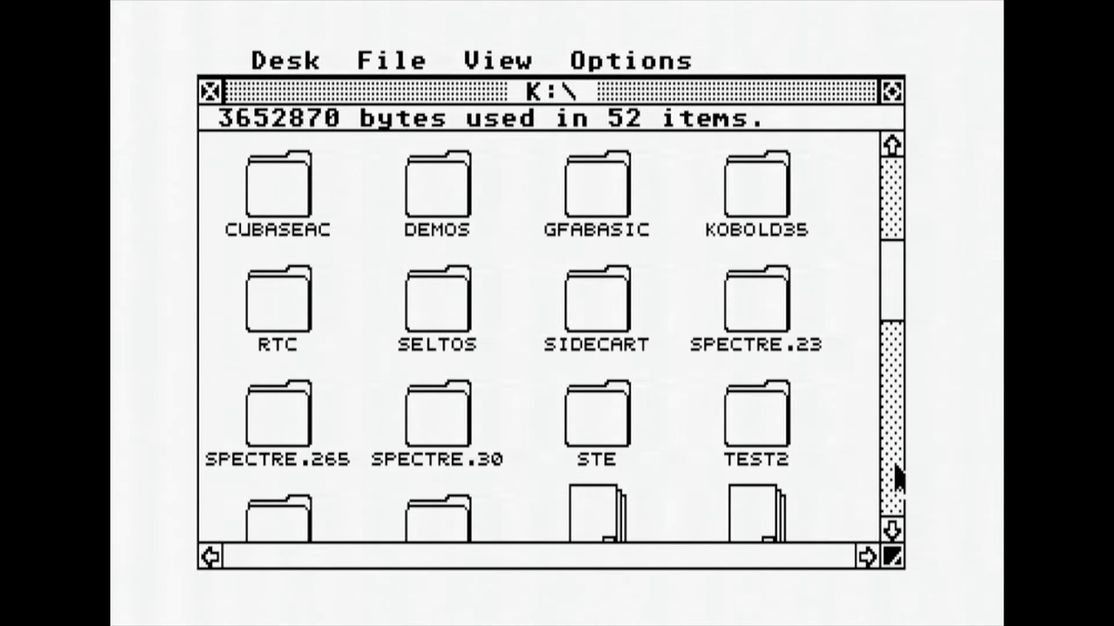
Open the TEST3 folder on drive K and place its shortened window in the lower half of the desktop.
{"action": "left_click", "coordinate": [897, 478]}
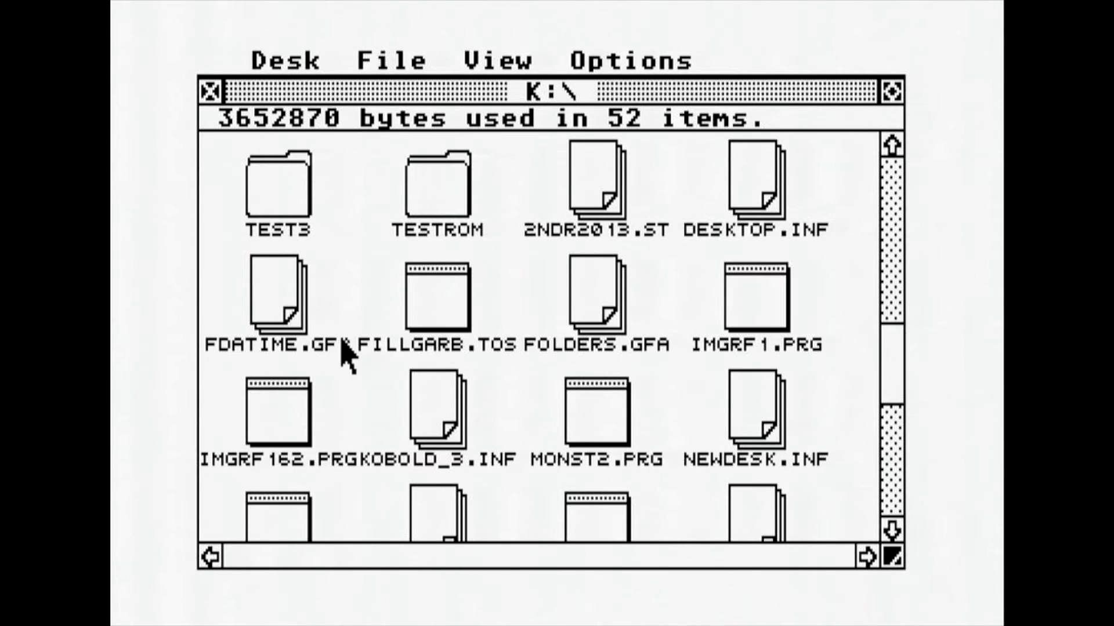
{"action": "left_click", "coordinate": [286, 185]}
{"action": "double_click", "coordinate": [284, 188]}
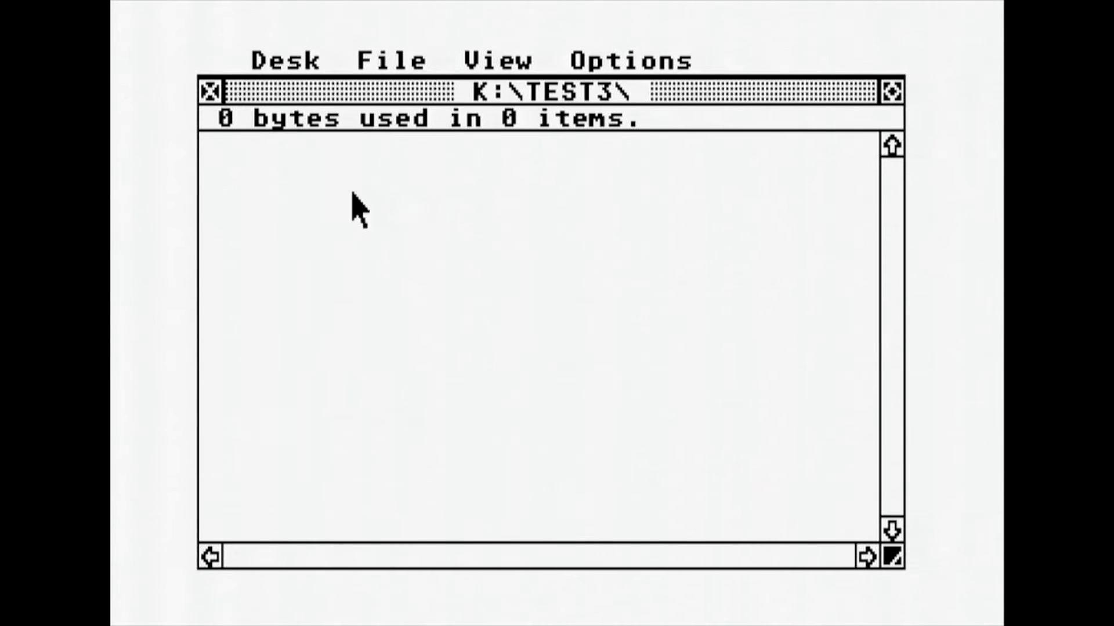
{"action": "left_click_drag", "start_coordinate": [894, 558], "coordinate": [891, 279]}
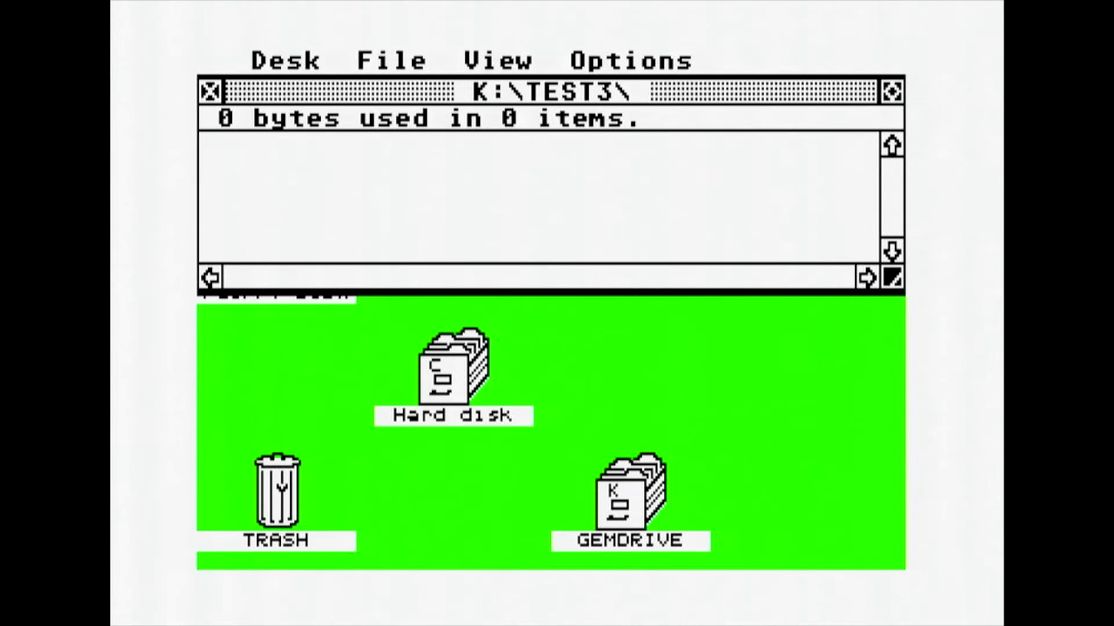
{"action": "left_click_drag", "start_coordinate": [745, 98], "coordinate": [733, 404]}
Open the DEMOS folder of hard disk C in a window above the K:\TEST3 window.
{"action": "double_click", "coordinate": [451, 348]}
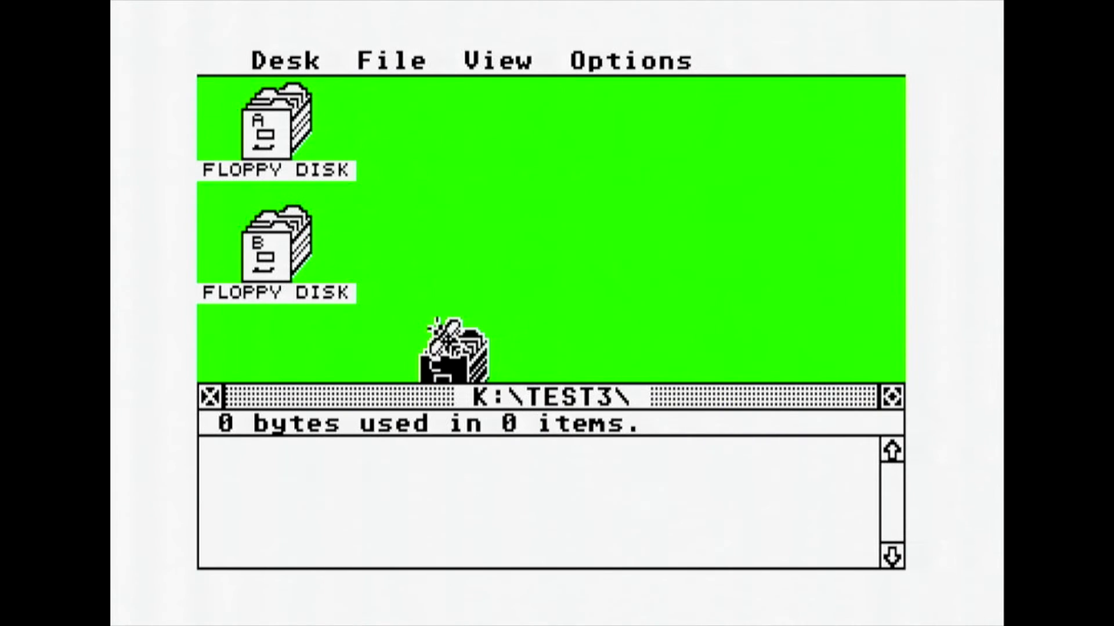
{"action": "left_click_drag", "start_coordinate": [493, 302], "coordinate": [457, 116]}
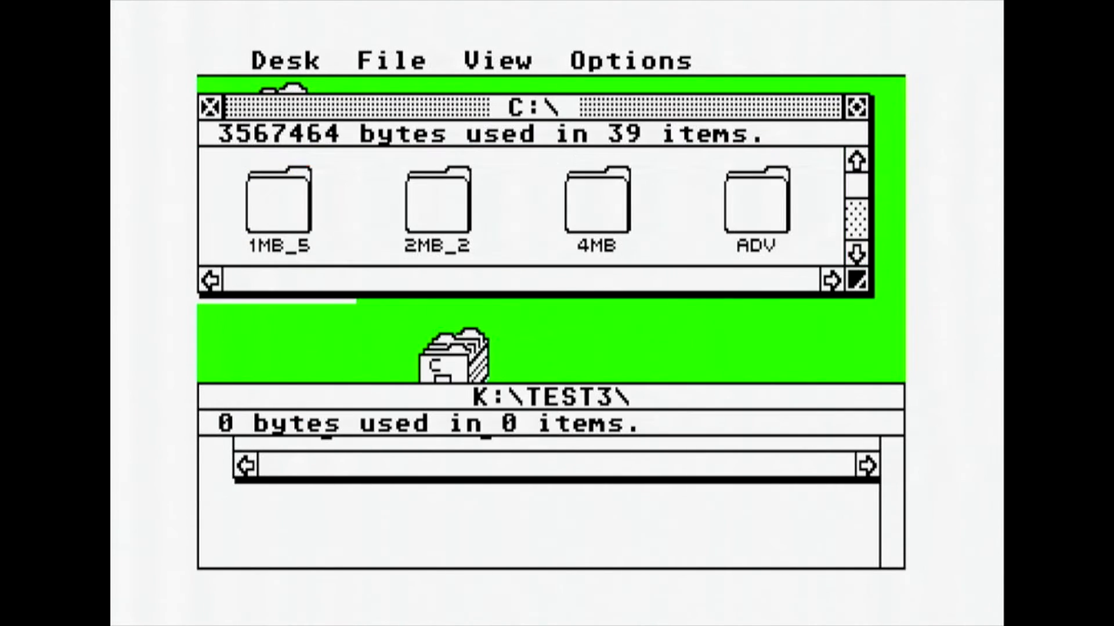
{"action": "left_click", "coordinate": [857, 228]}
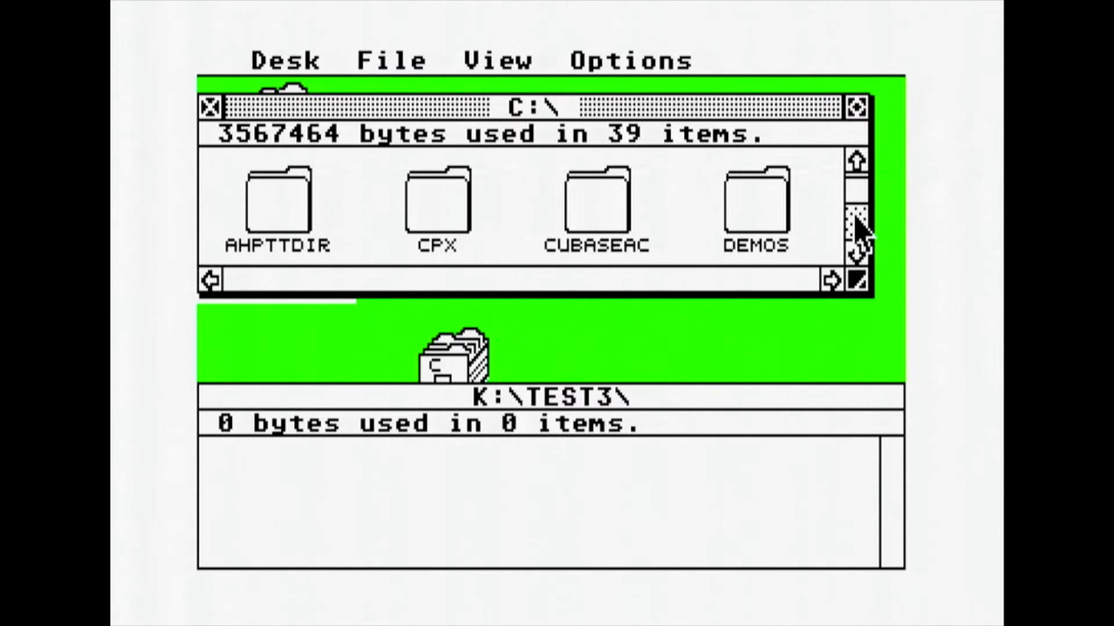
{"action": "double_click", "coordinate": [758, 199]}
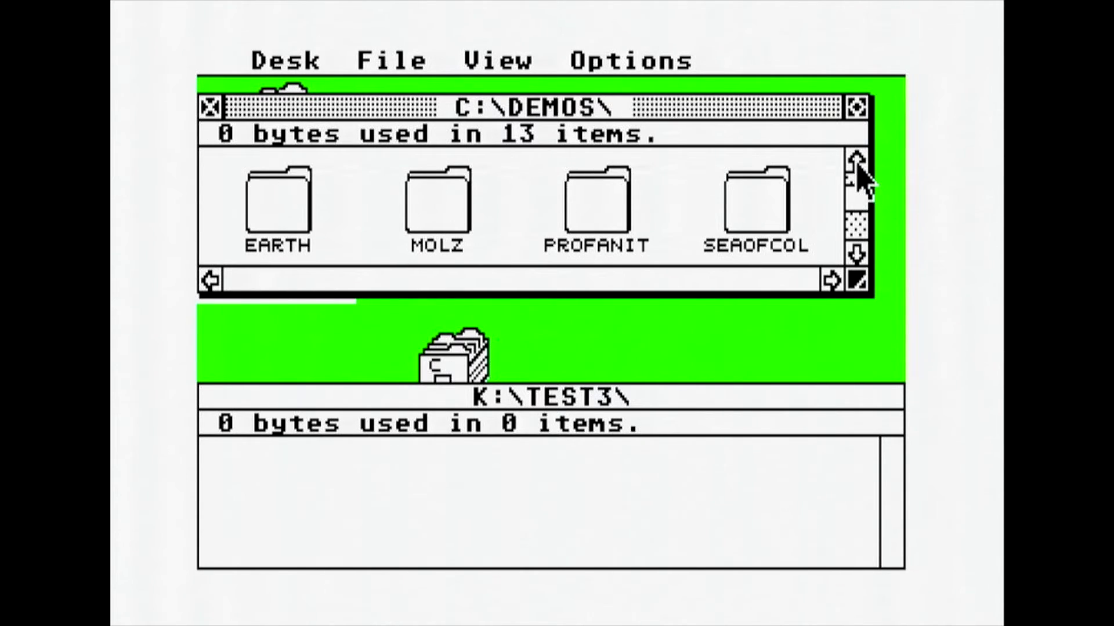
Copy the BA folder from C:\DEMOS into K:\TEST3.
{"action": "left_click", "coordinate": [857, 163]}
{"action": "left_click_drag", "start_coordinate": [459, 218], "coordinate": [646, 497]}
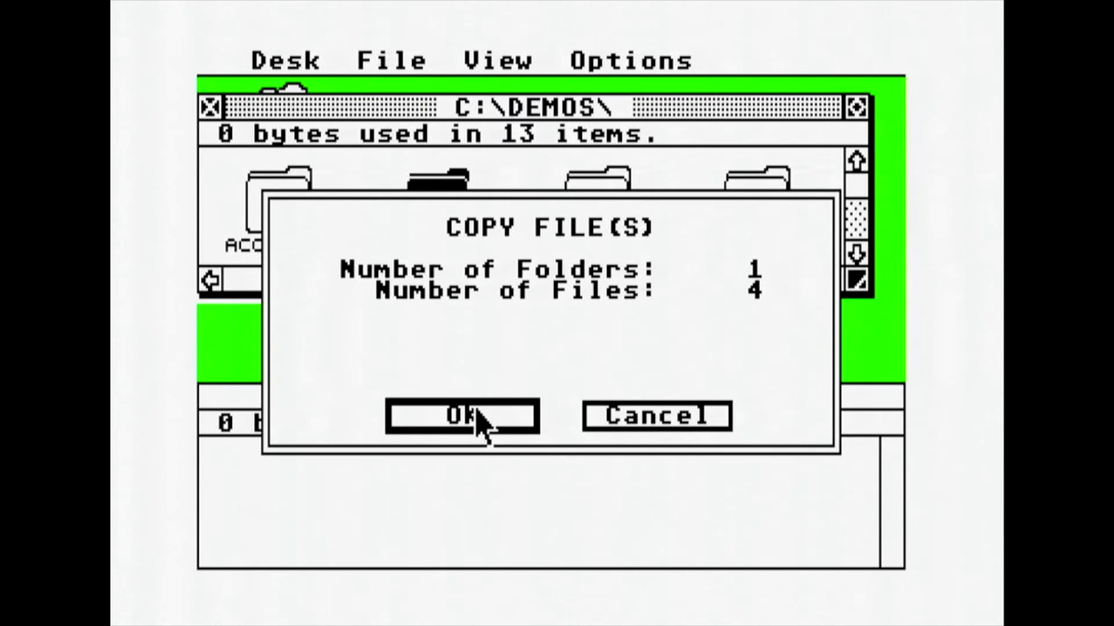
{"action": "left_click", "coordinate": [490, 428]}
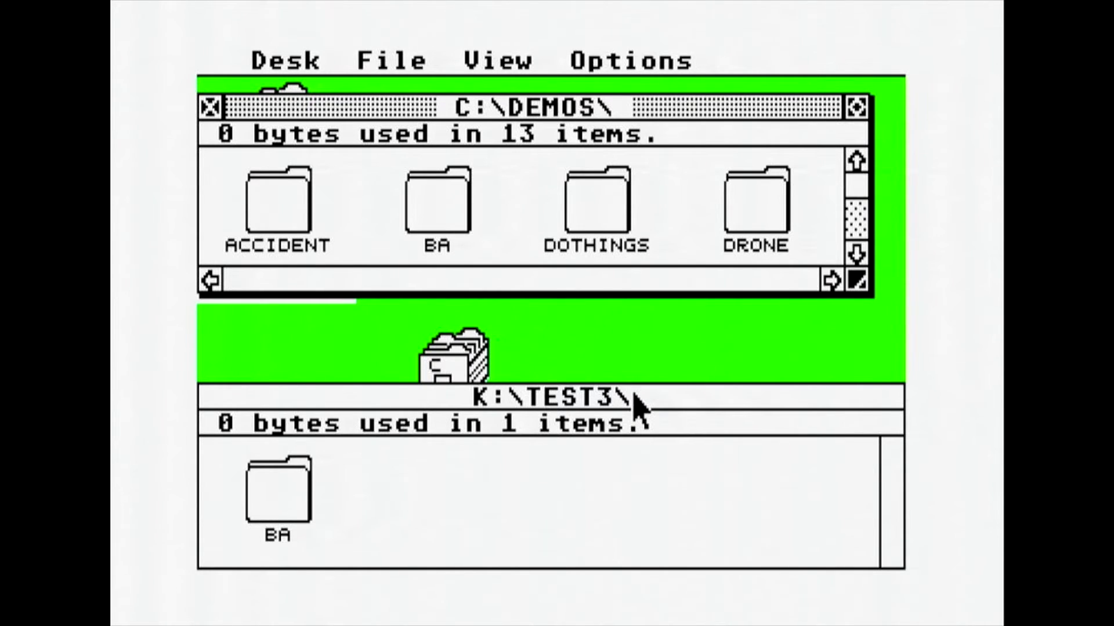
Close the drive C window and run BADAPPLE.TOS from the BA folder in K:\TEST3.
{"action": "left_click", "coordinate": [210, 108]}
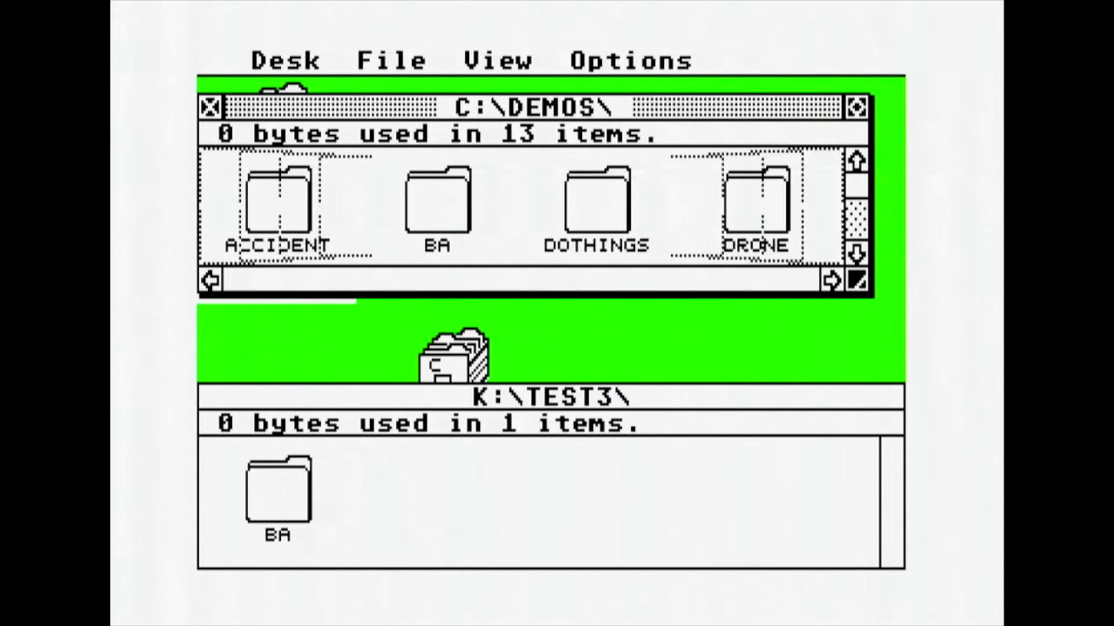
{"action": "left_click", "coordinate": [205, 104]}
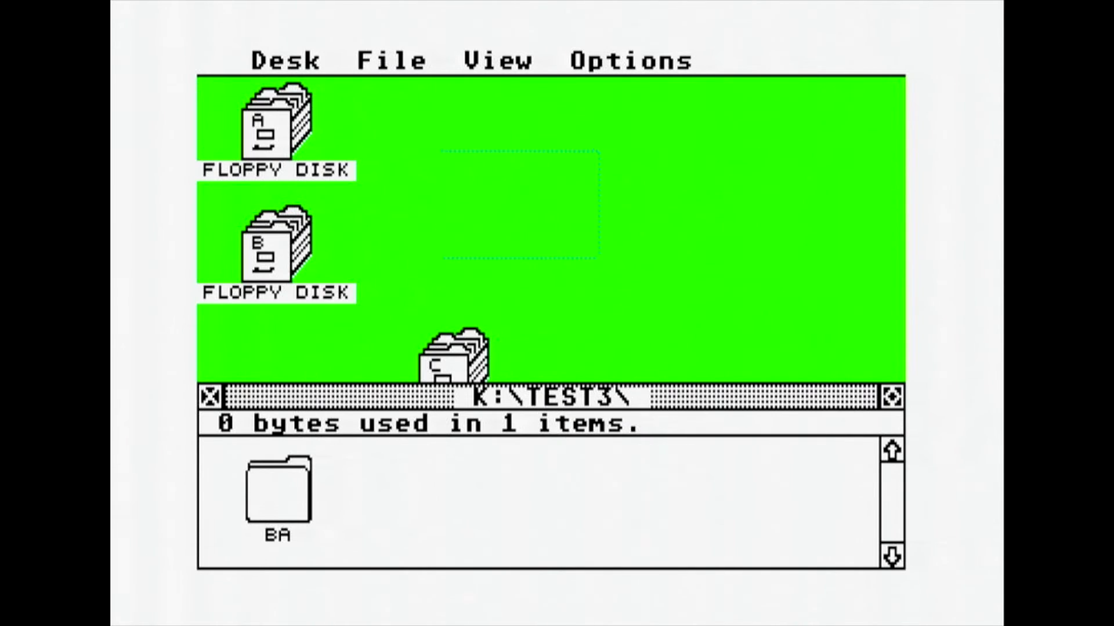
{"action": "double_click", "coordinate": [298, 508]}
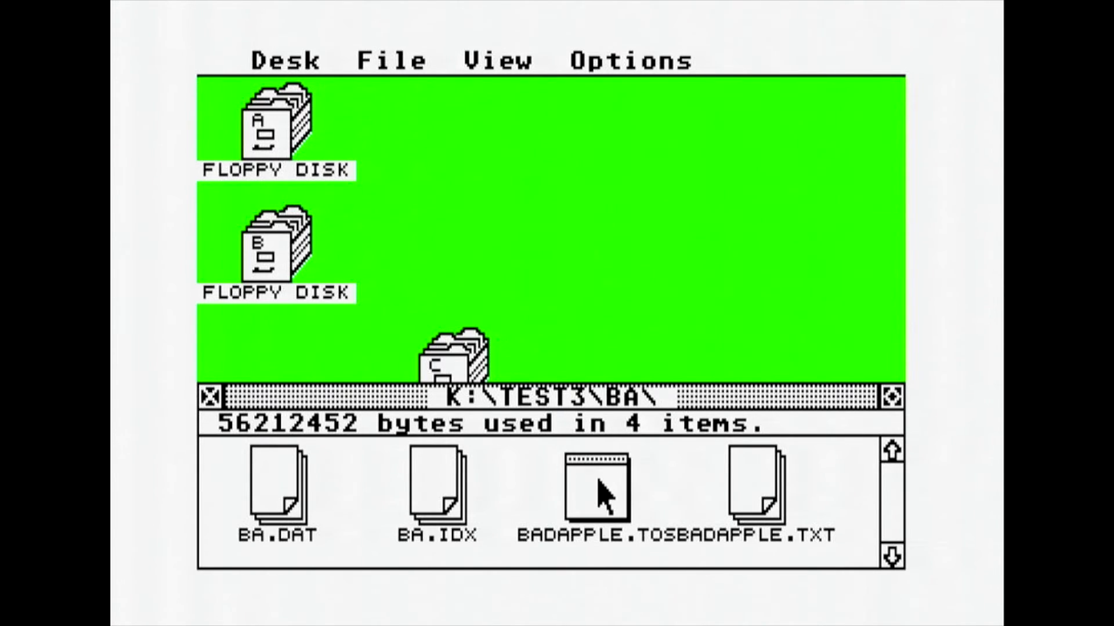
{"action": "double_click", "coordinate": [598, 482]}
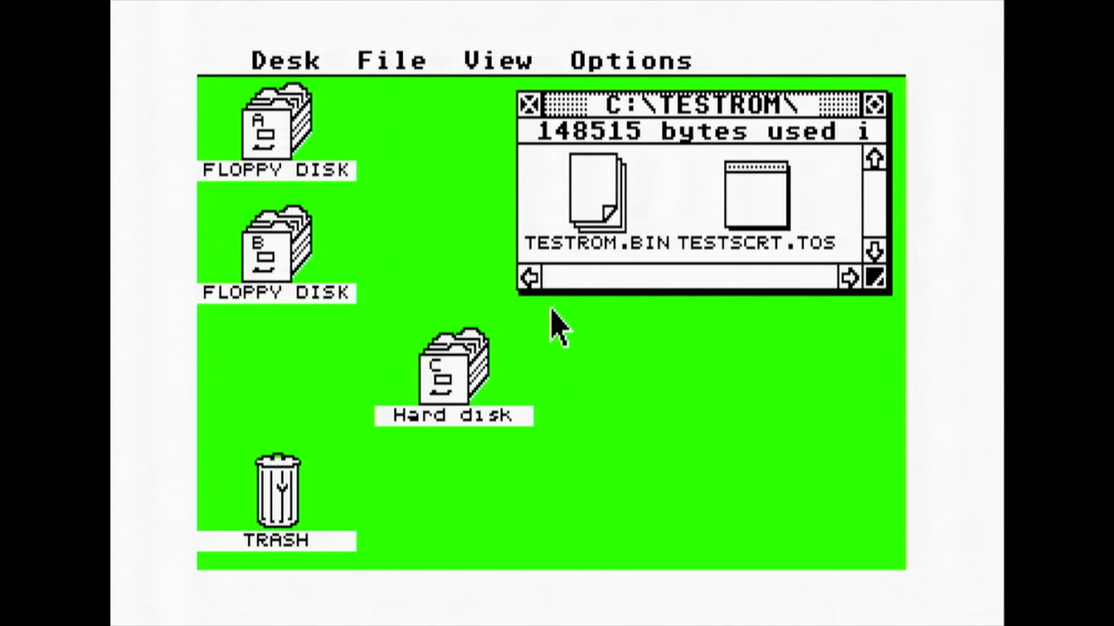
Close the C:\TESTROM window and switch the desktop to medium resolution in the preferences.
{"action": "left_click", "coordinate": [531, 104]}
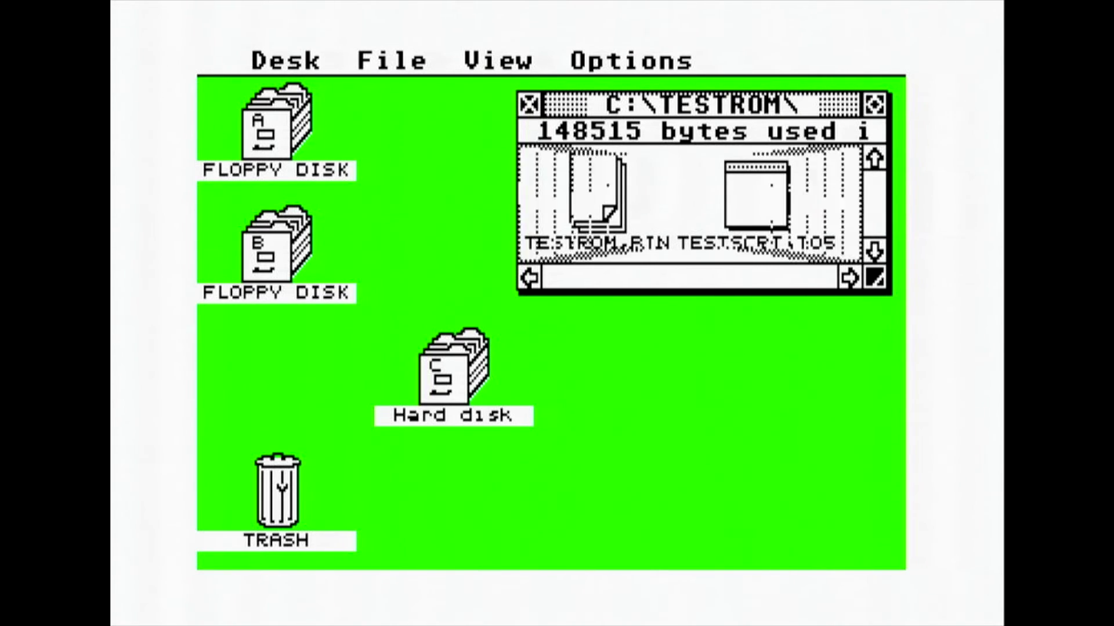
{"action": "left_click", "coordinate": [531, 105]}
{"action": "mouse_move", "coordinate": [630, 61]}
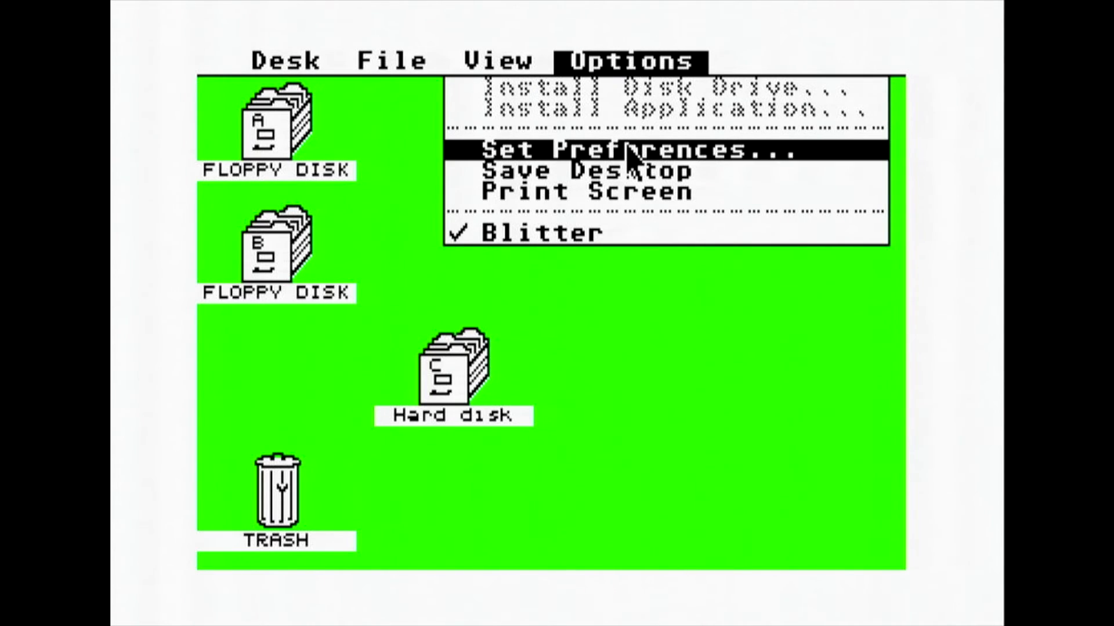
{"action": "left_click", "coordinate": [630, 150]}
{"action": "left_click", "coordinate": [551, 418]}
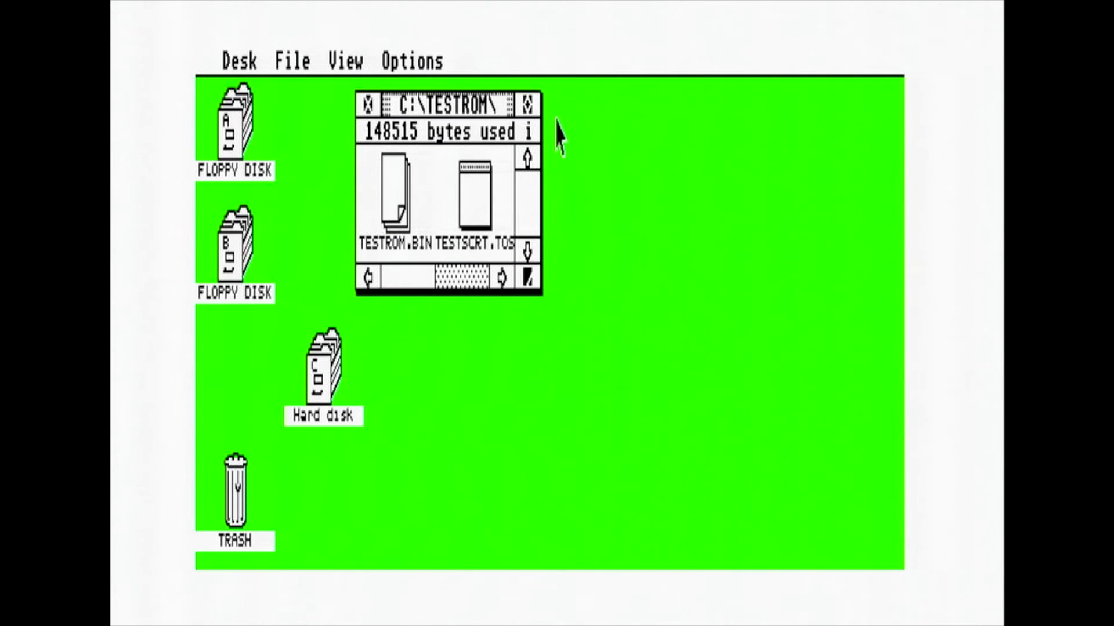
Close the C:\TESTROM window and install a disk drive icon from hard disk C with identifier K and label GEMDRIVE.
{"action": "left_click", "coordinate": [367, 108]}
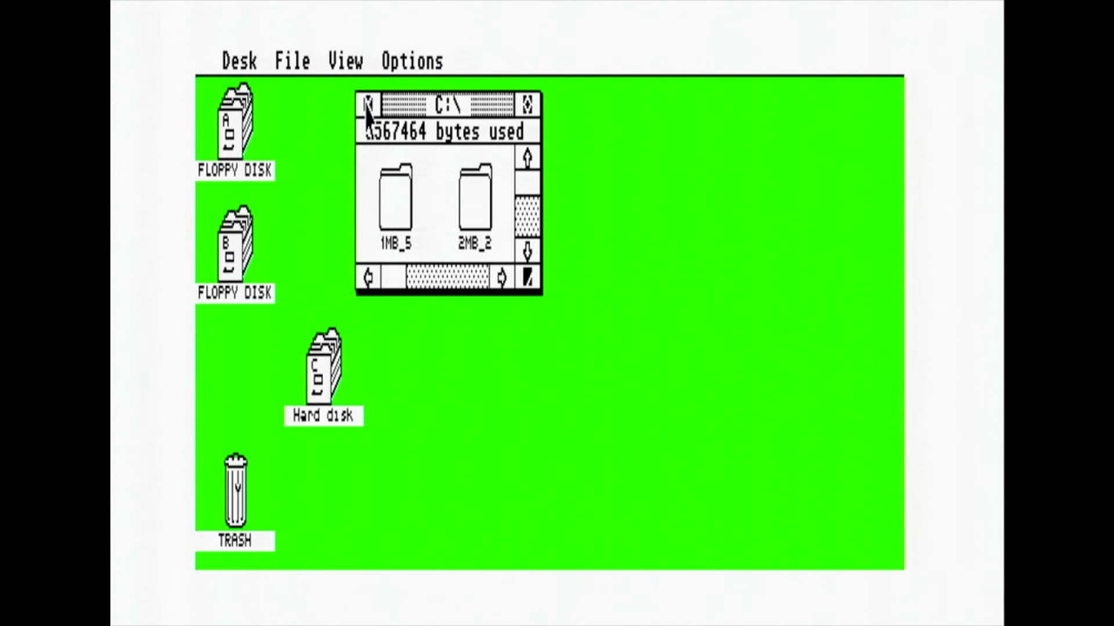
{"action": "left_click", "coordinate": [367, 108]}
{"action": "mouse_move", "coordinate": [412, 61]}
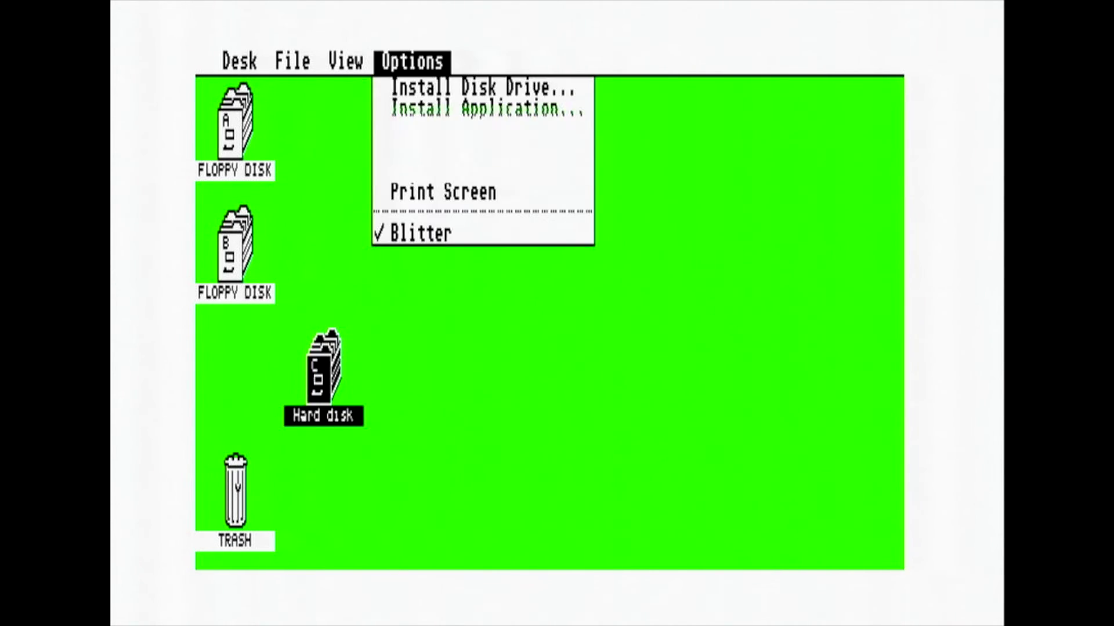
{"action": "left_click", "coordinate": [417, 93]}
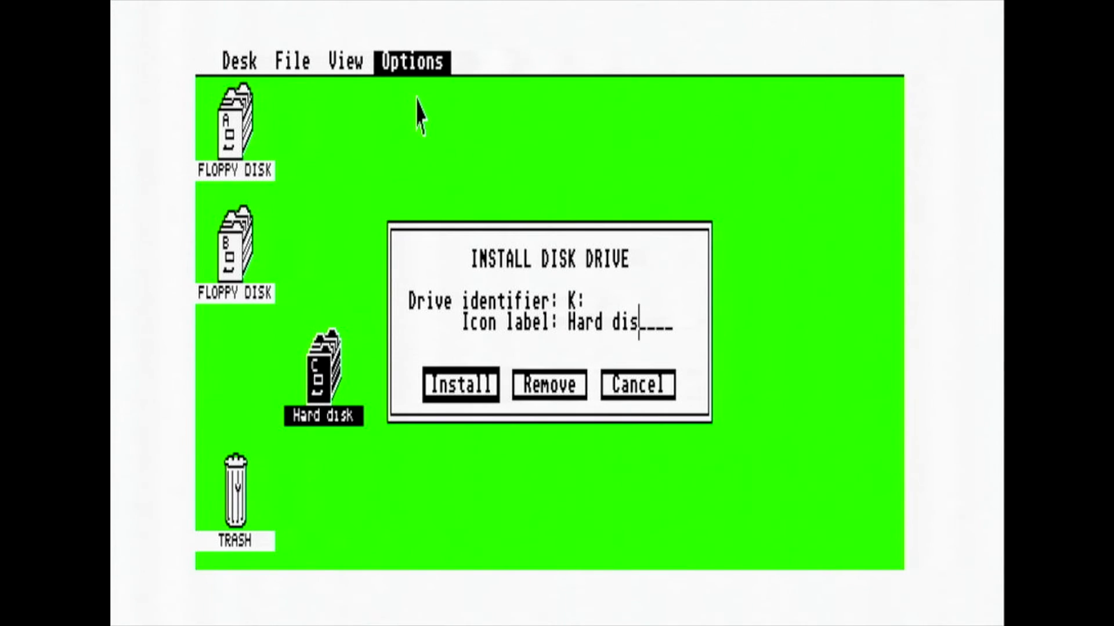
{"action": "key", "text": "BackSpace"}
{"action": "key", "text": "BackSpace"}
{"action": "key", "text": "BackSpace"}
{"action": "key", "text": "BackSpace"}
{"action": "key", "text": "BackSpace"}
{"action": "key", "text": "BackSpace"}
{"action": "key", "text": "BackSpace"}
{"action": "key", "text": "BackSpace"}
{"action": "type", "text": "GE"}
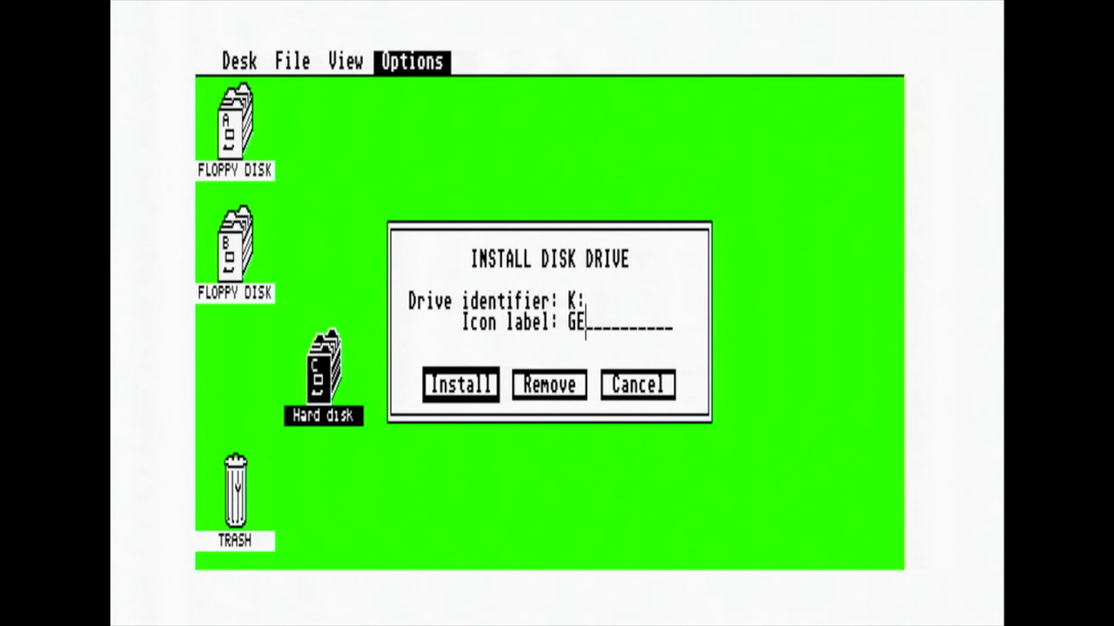
{"action": "type", "text": "MDRIVE"}
{"action": "key", "text": "Return"}
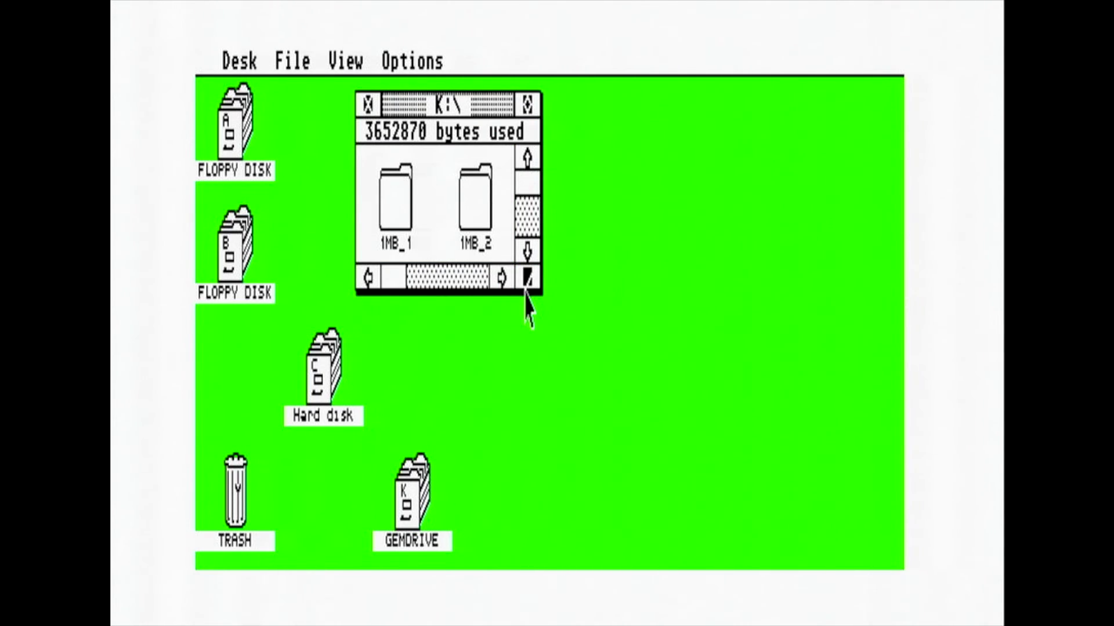
Enlarge the drive K window and open the BA folder inside TEST3.
{"action": "left_click_drag", "start_coordinate": [528, 277], "coordinate": [877, 404]}
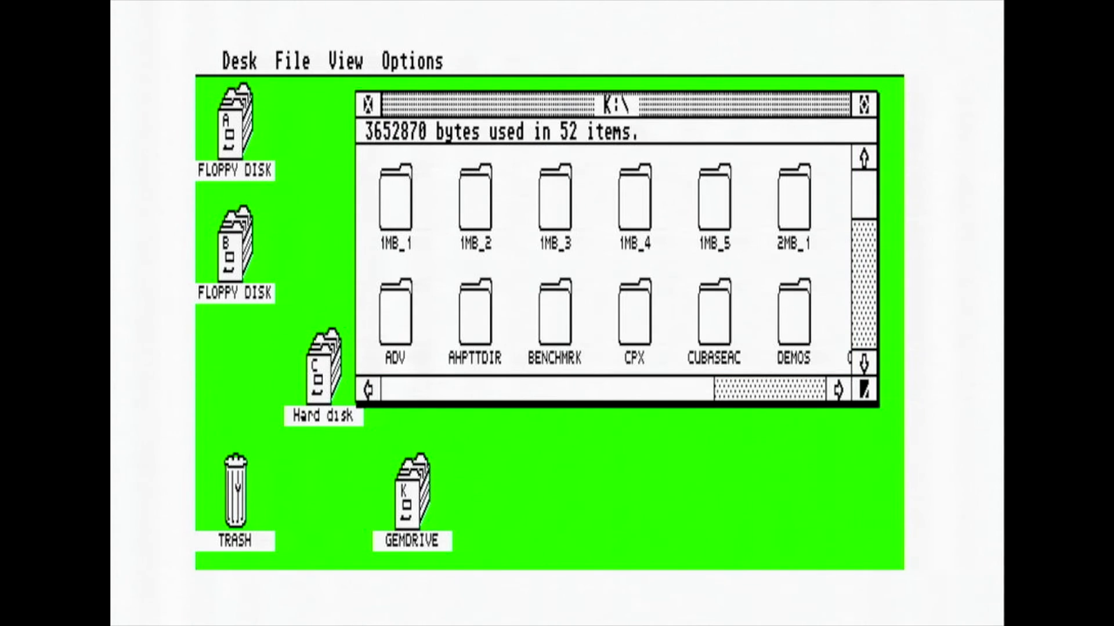
{"action": "left_click", "coordinate": [863, 319]}
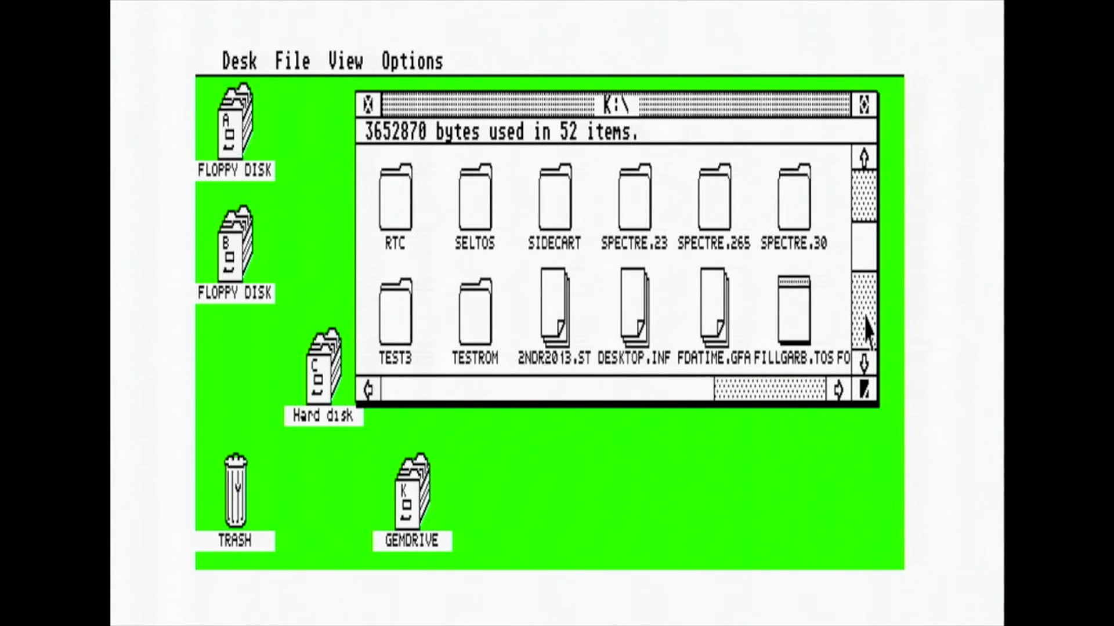
{"action": "left_click", "coordinate": [861, 329]}
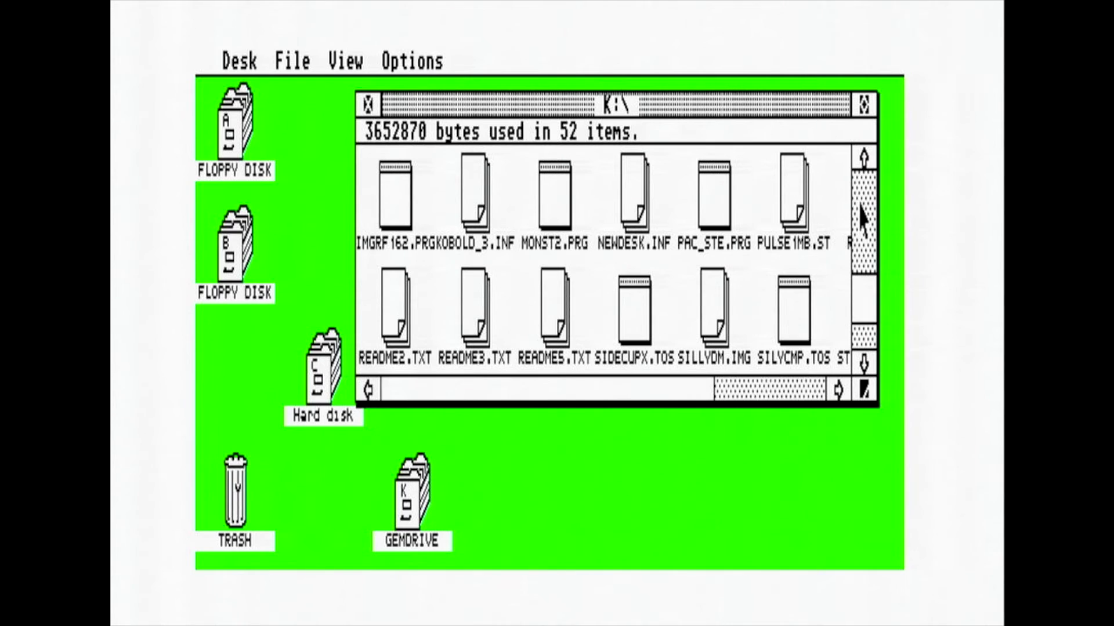
{"action": "left_click", "coordinate": [862, 220]}
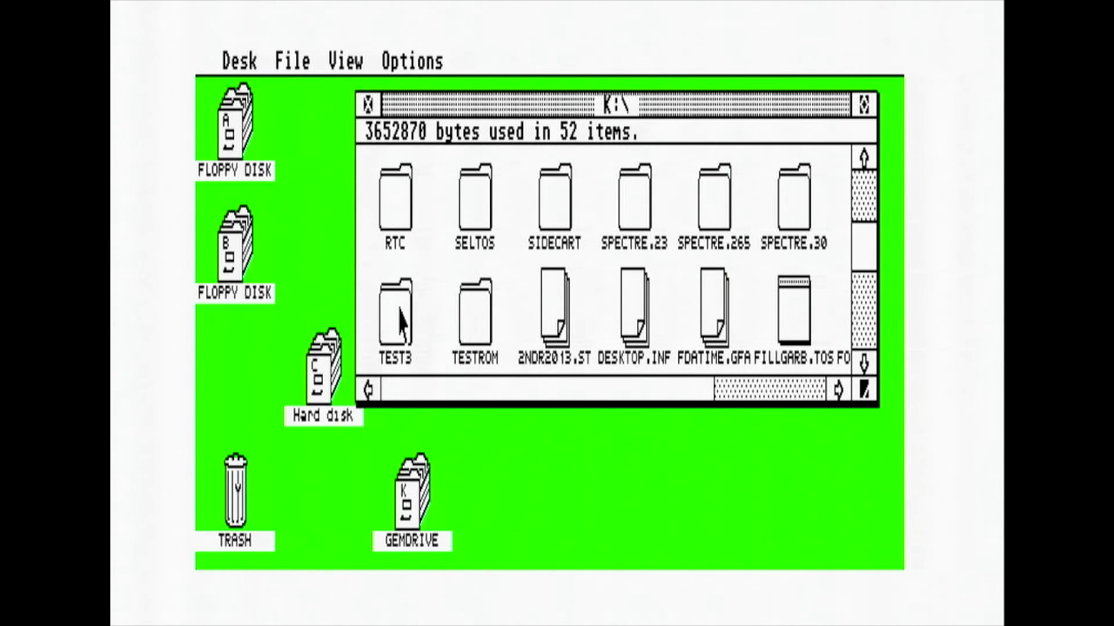
{"action": "double_click", "coordinate": [394, 310]}
{"action": "double_click", "coordinate": [396, 194]}
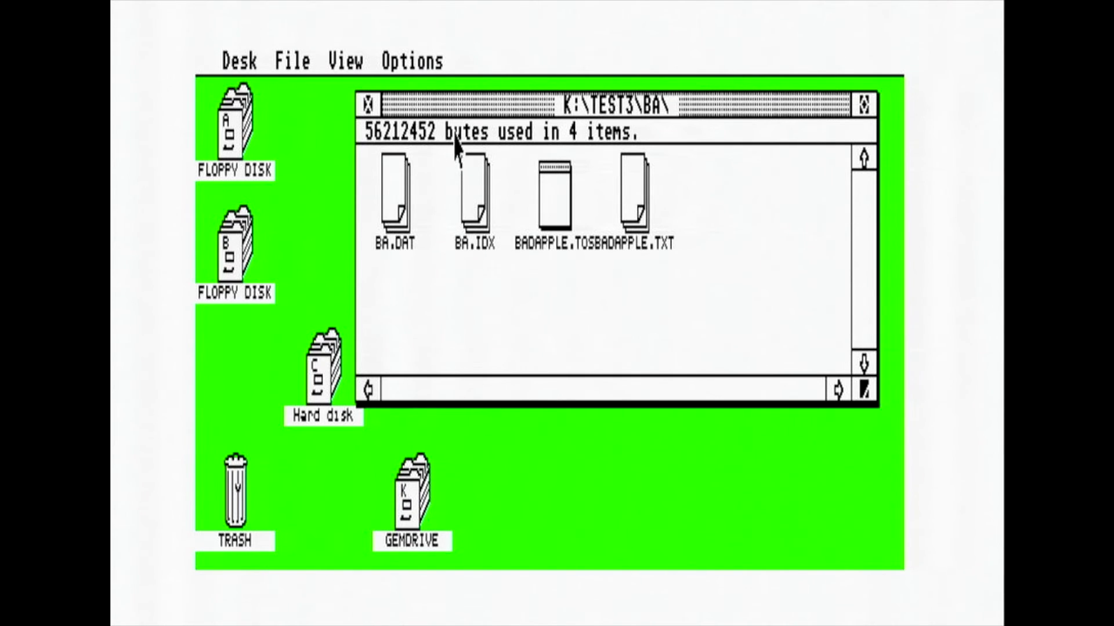
Go back to K:\TEST3 and delete the BA folder with its files.
{"action": "left_click", "coordinate": [368, 105]}
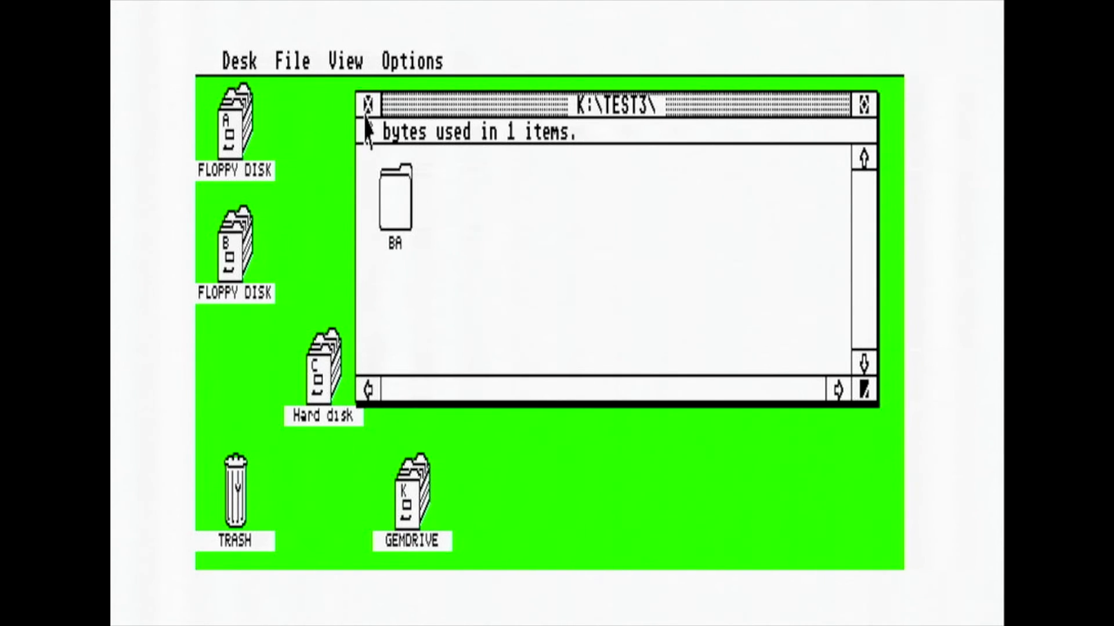
{"action": "left_click", "coordinate": [396, 194]}
{"action": "left_click_drag", "start_coordinate": [397, 194], "coordinate": [235, 493]}
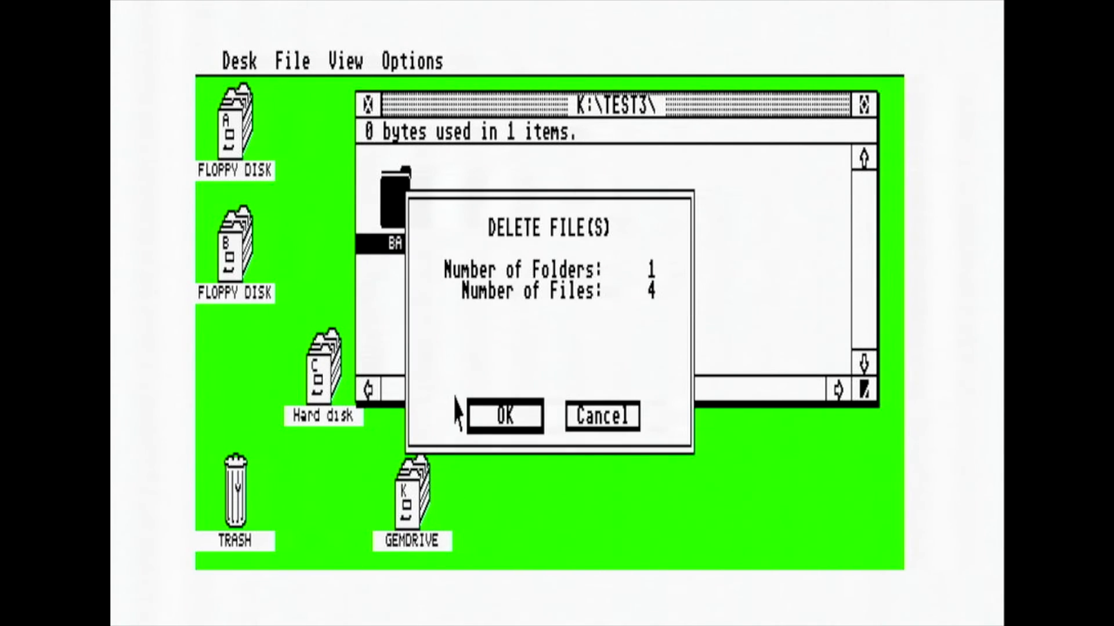
{"action": "left_click", "coordinate": [504, 415]}
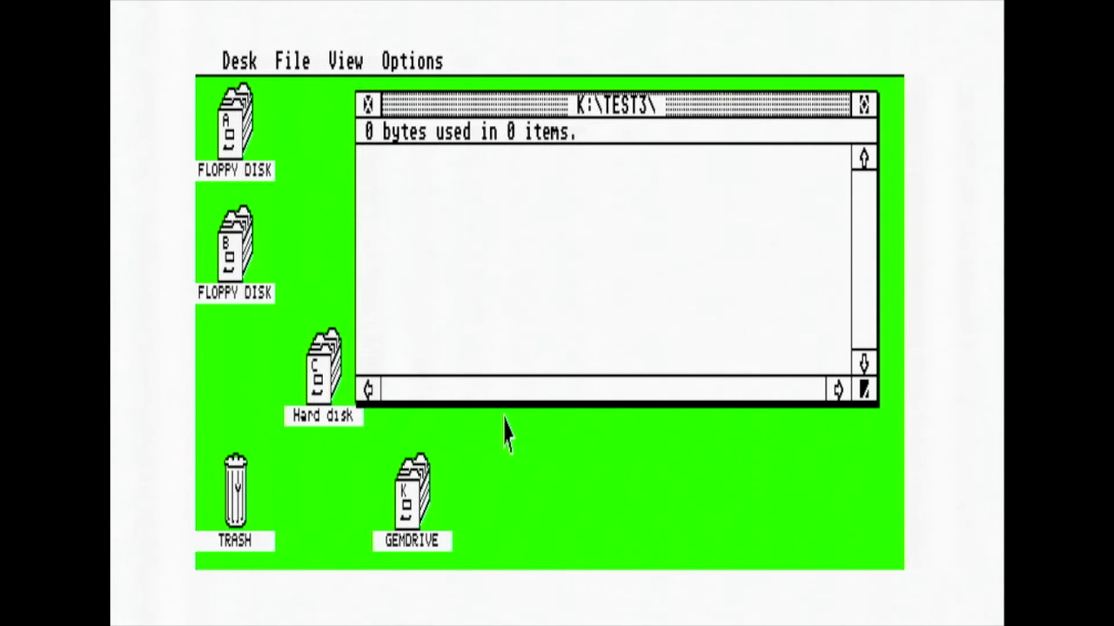
Return to the root of drive K and start KOBOLD35.PRG from the KOBOLD35 folder.
{"action": "mouse_move", "coordinate": [409, 61]}
{"action": "left_click", "coordinate": [369, 108]}
{"action": "left_click", "coordinate": [367, 107]}
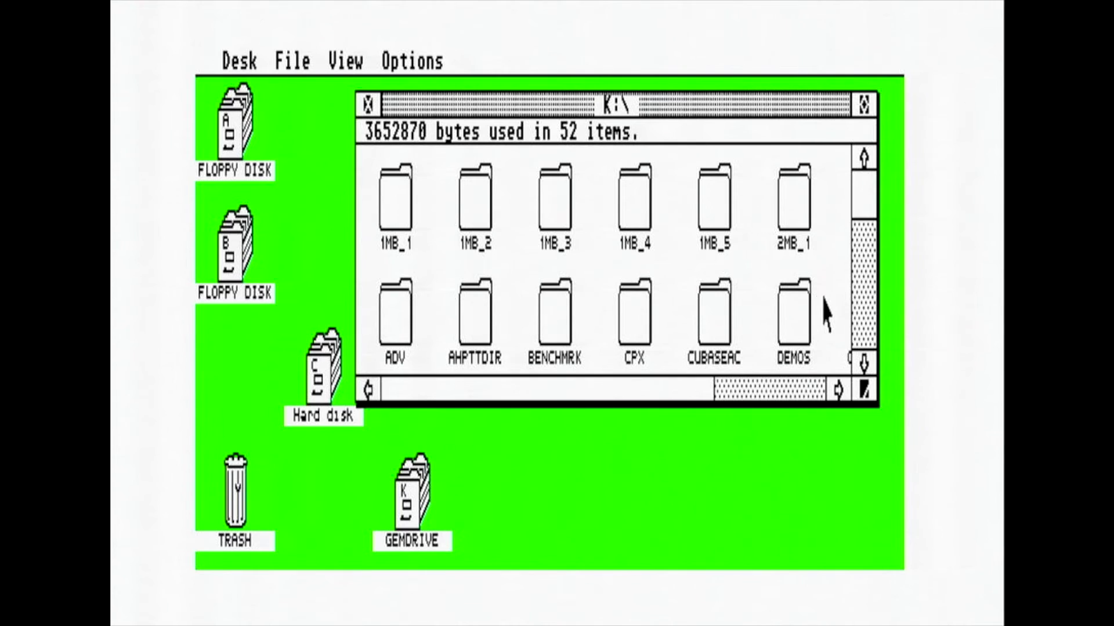
{"action": "left_click", "coordinate": [794, 394]}
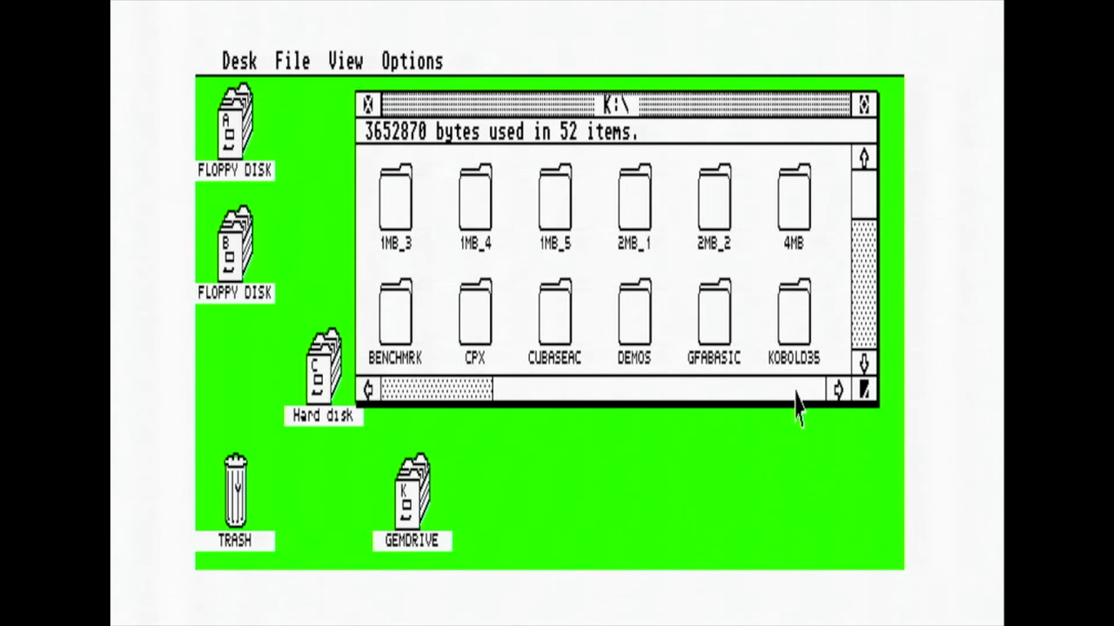
{"action": "double_click", "coordinate": [796, 313]}
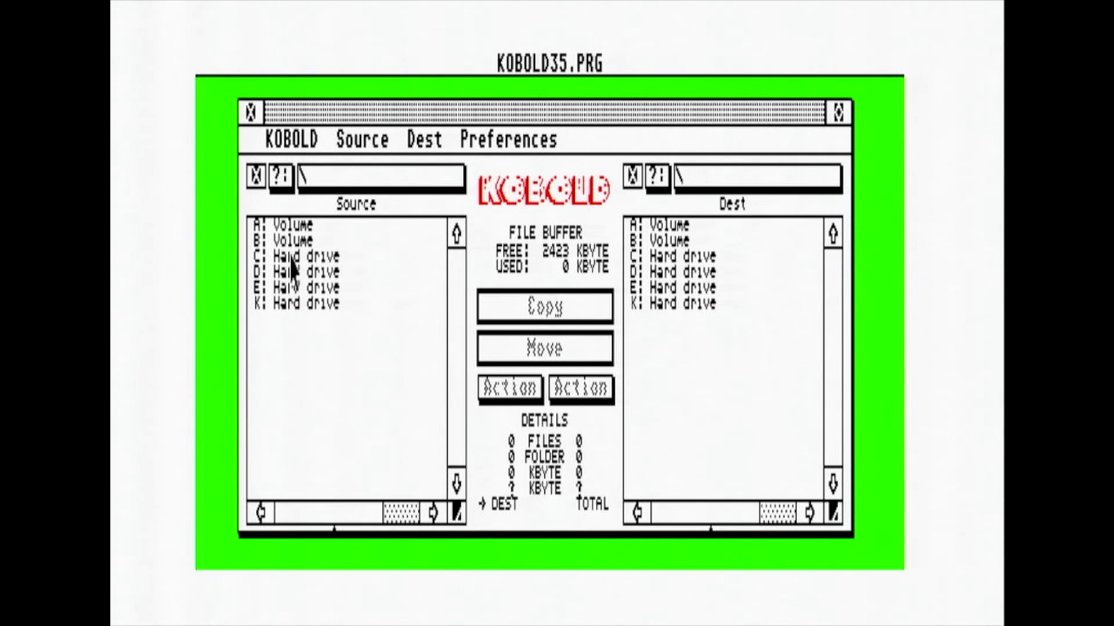
Set the Kobold source to the 1MB_1 folder on drive E and the destination to drive K.
{"action": "double_click", "coordinate": [290, 288]}
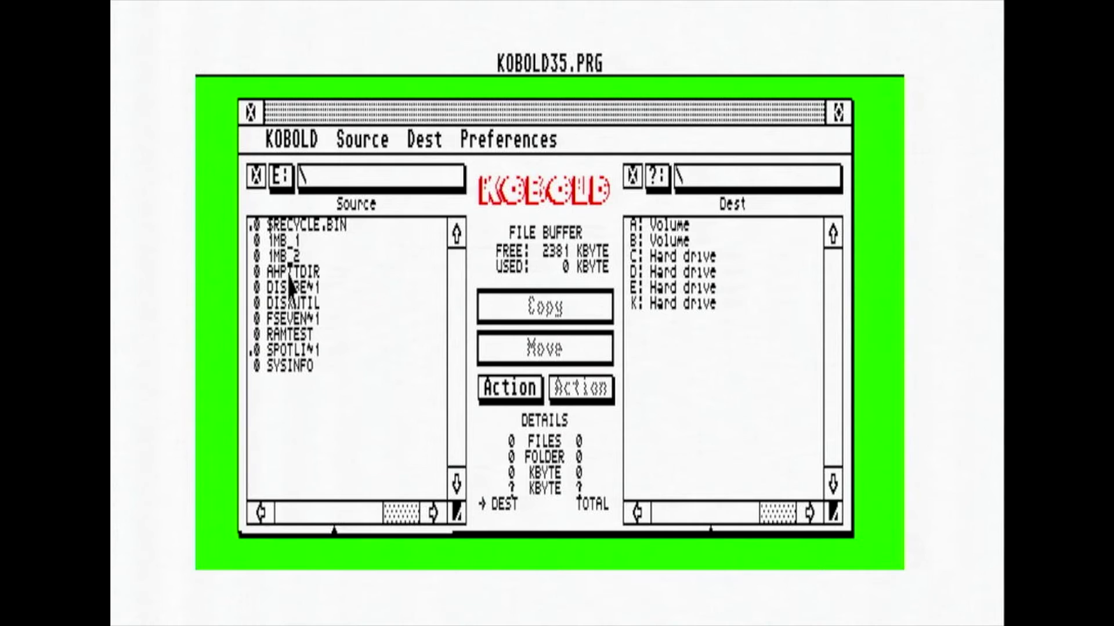
{"action": "double_click", "coordinate": [287, 240]}
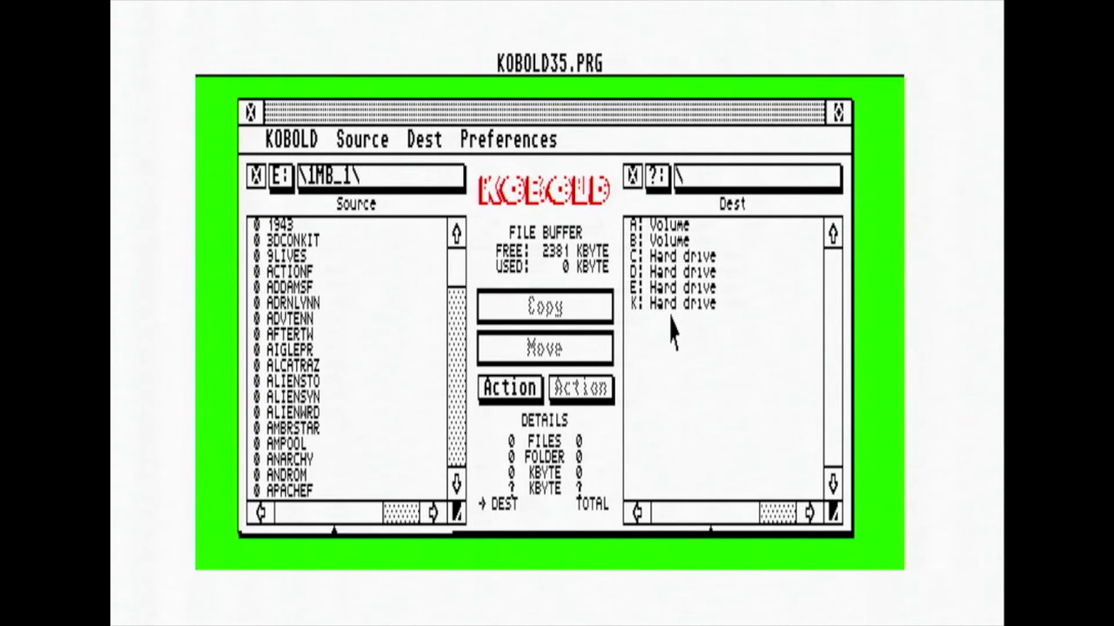
{"action": "double_click", "coordinate": [670, 304]}
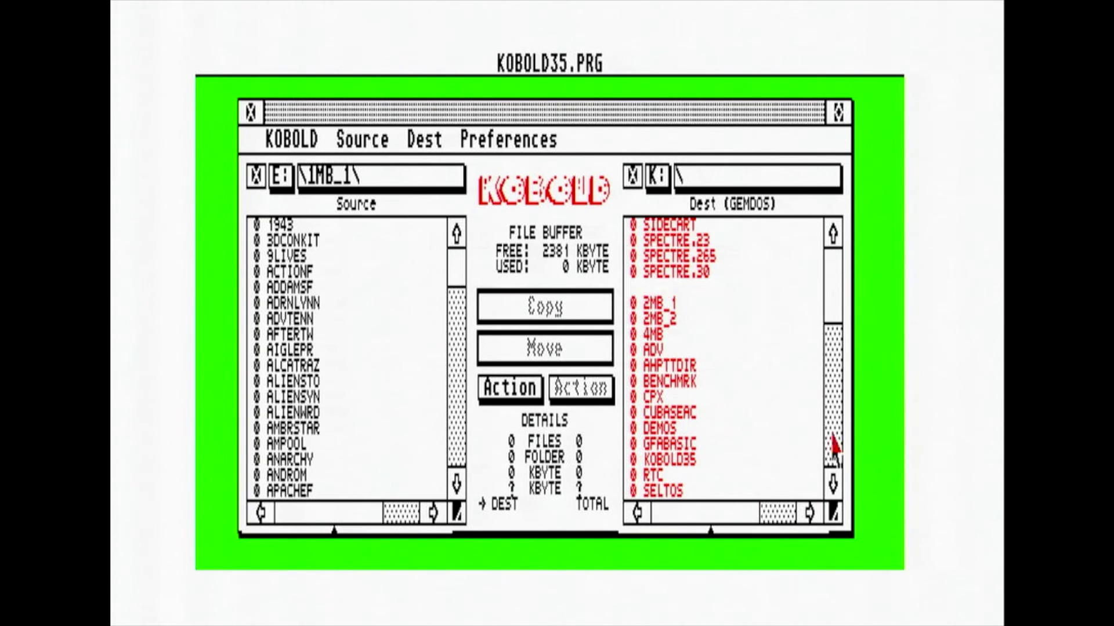
Copy the 1943, 3DCONKIT and 9LIVES folders into TEST3 on drive K, quit Kobold and close the KOBOLD35 folder.
{"action": "double_click", "coordinate": [664, 319]}
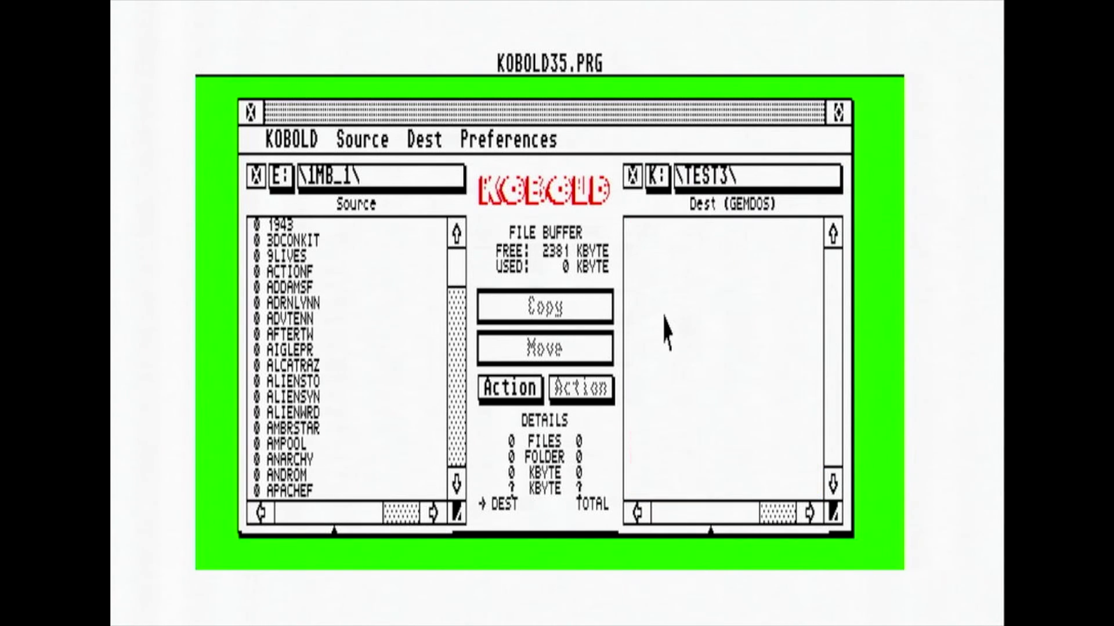
{"action": "left_click", "coordinate": [294, 227]}
{"action": "left_click", "coordinate": [284, 243]}
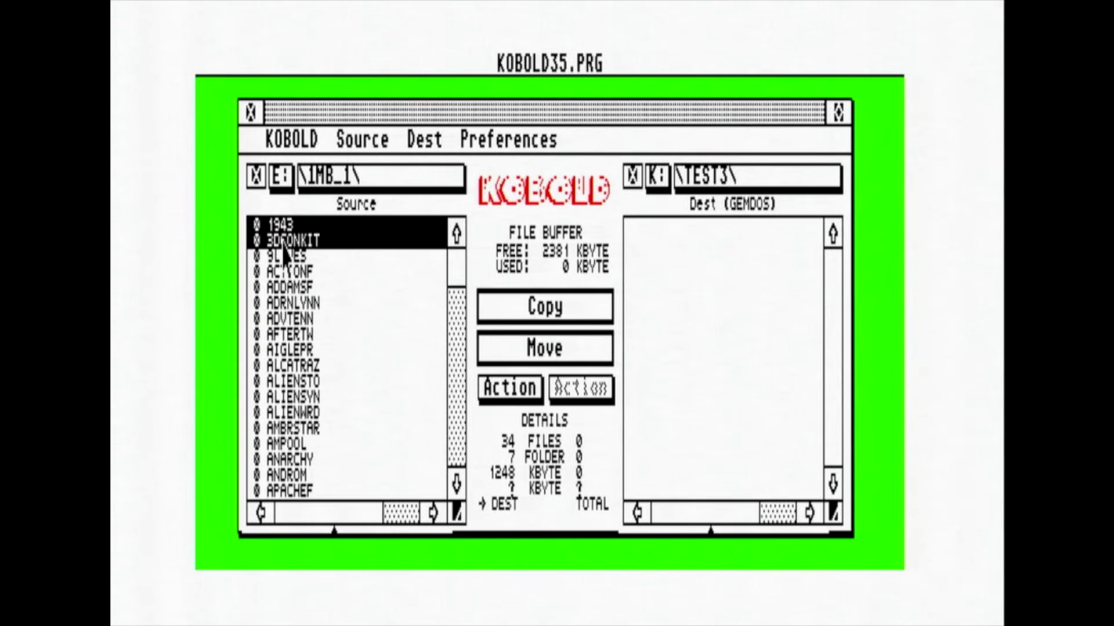
{"action": "left_click", "coordinate": [287, 256]}
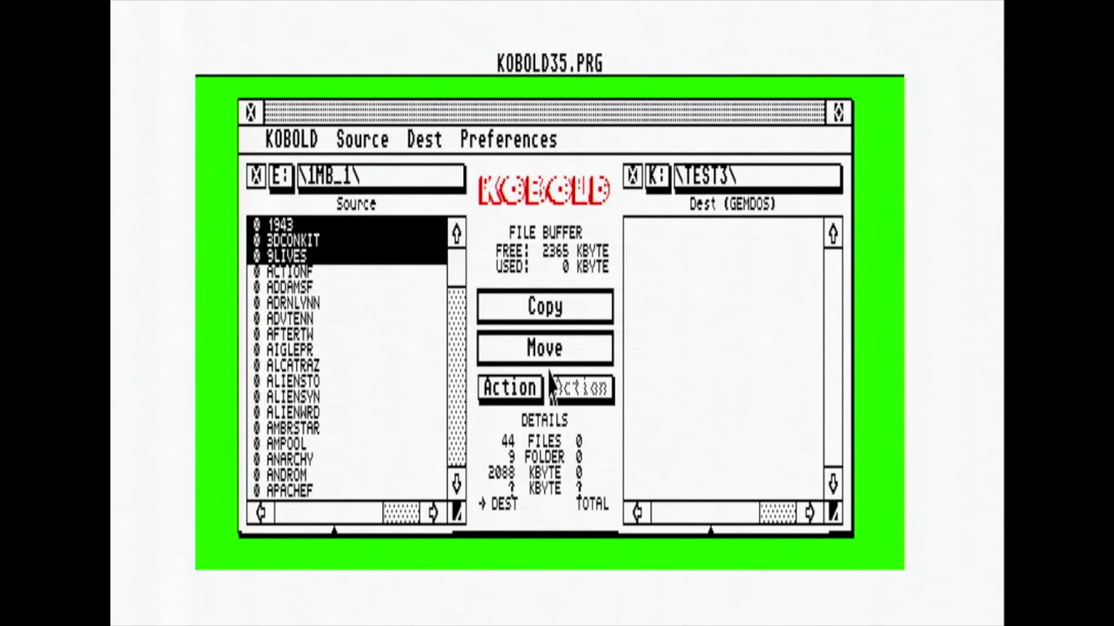
{"action": "left_click", "coordinate": [558, 313]}
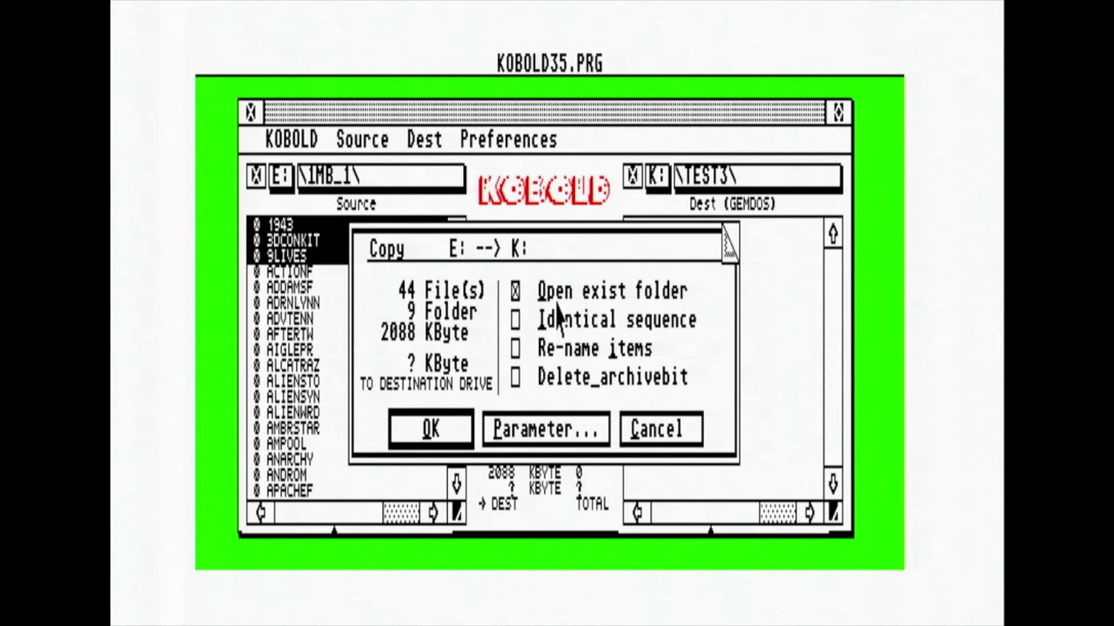
{"action": "left_click", "coordinate": [431, 440]}
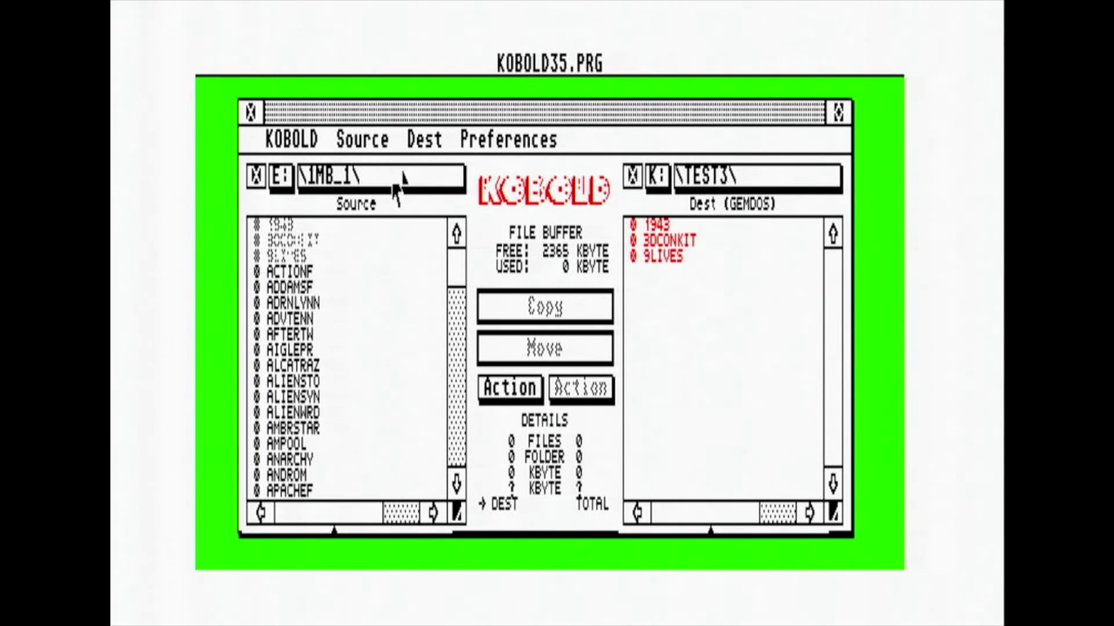
{"action": "left_click", "coordinate": [250, 111]}
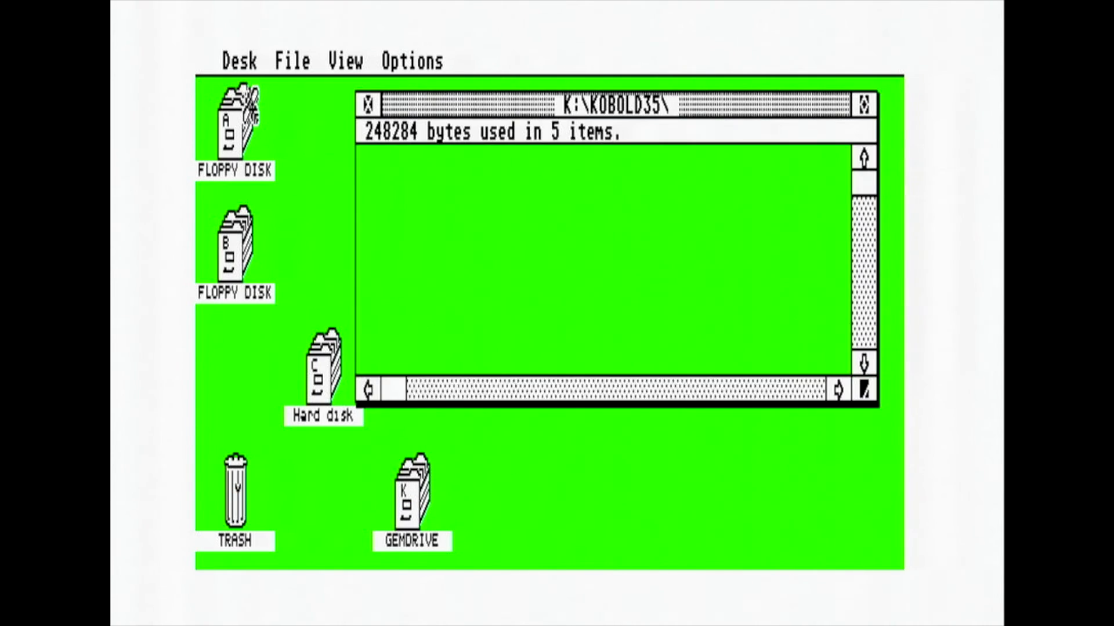
{"action": "left_click", "coordinate": [367, 104]}
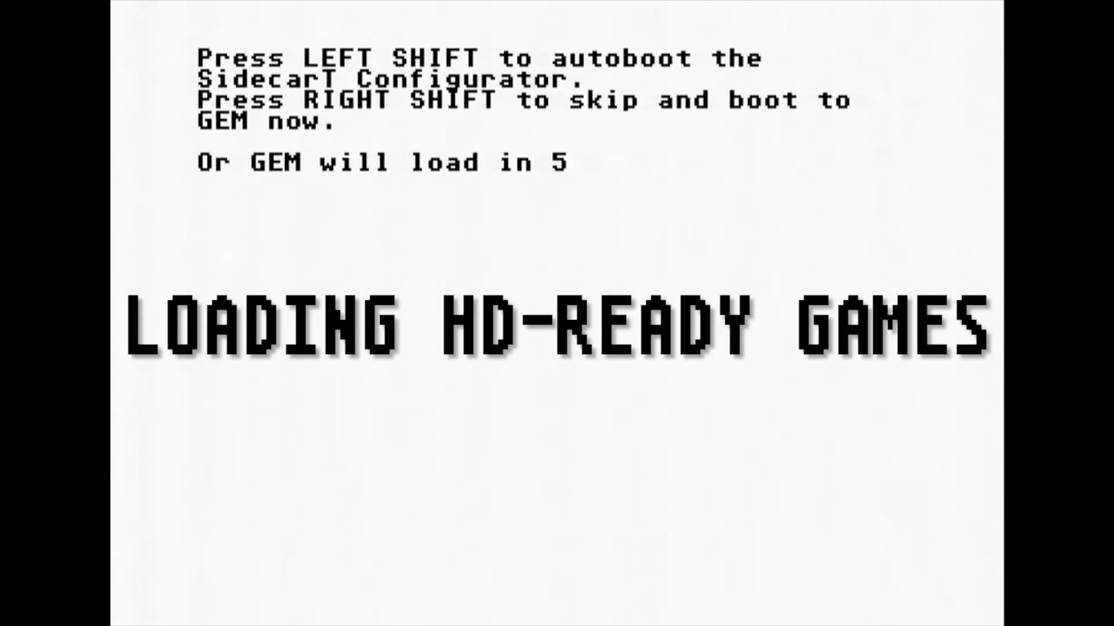
Boot into the SidecarT Configurator and set the hard disk emulation drive letter to C.
{"action": "key", "text": "shift"}
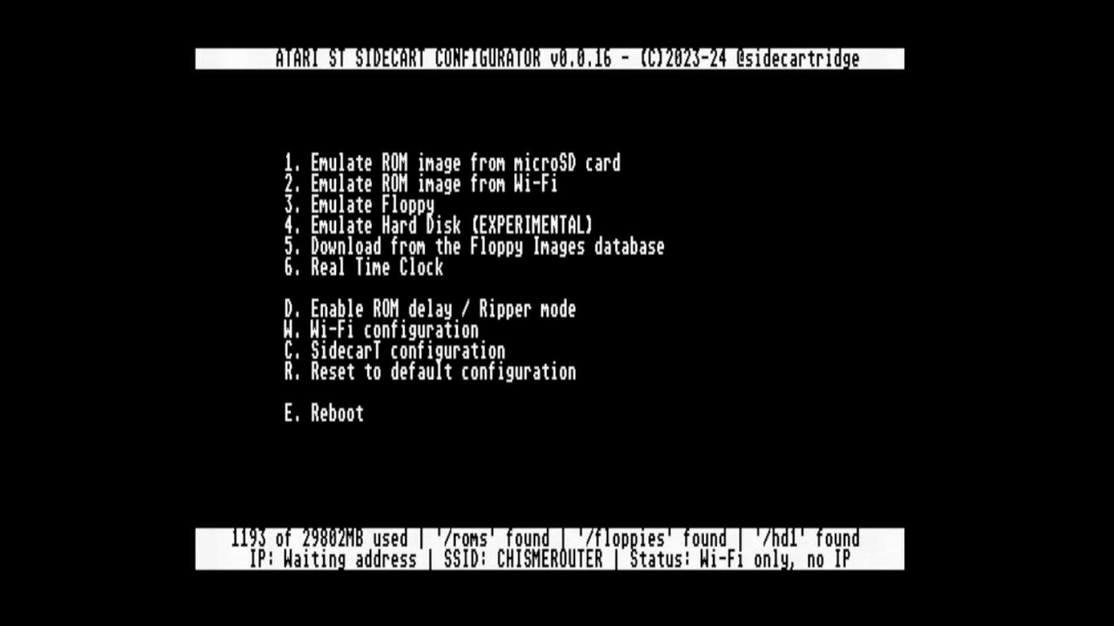
{"action": "key", "text": "4"}
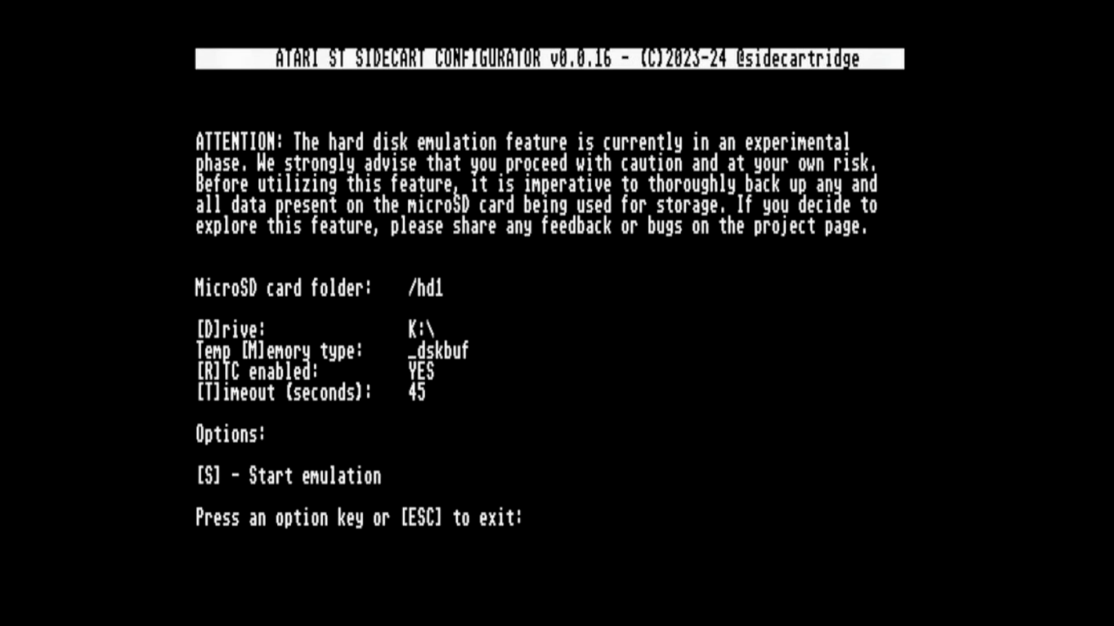
{"action": "key", "text": "d"}
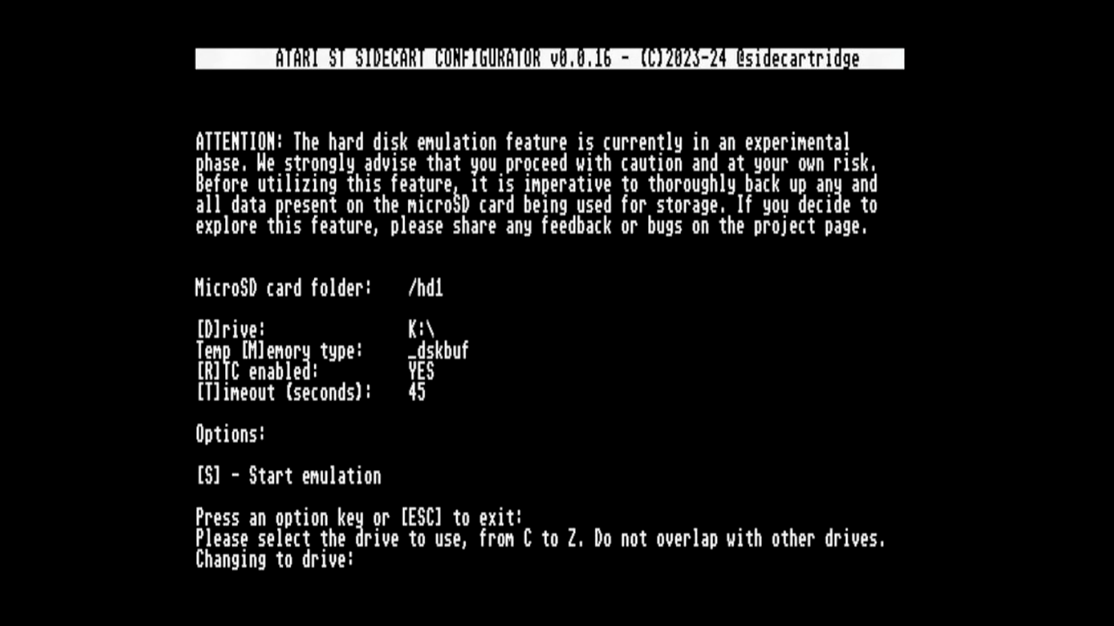
{"action": "type", "text": "c"}
{"action": "key", "text": "Return"}
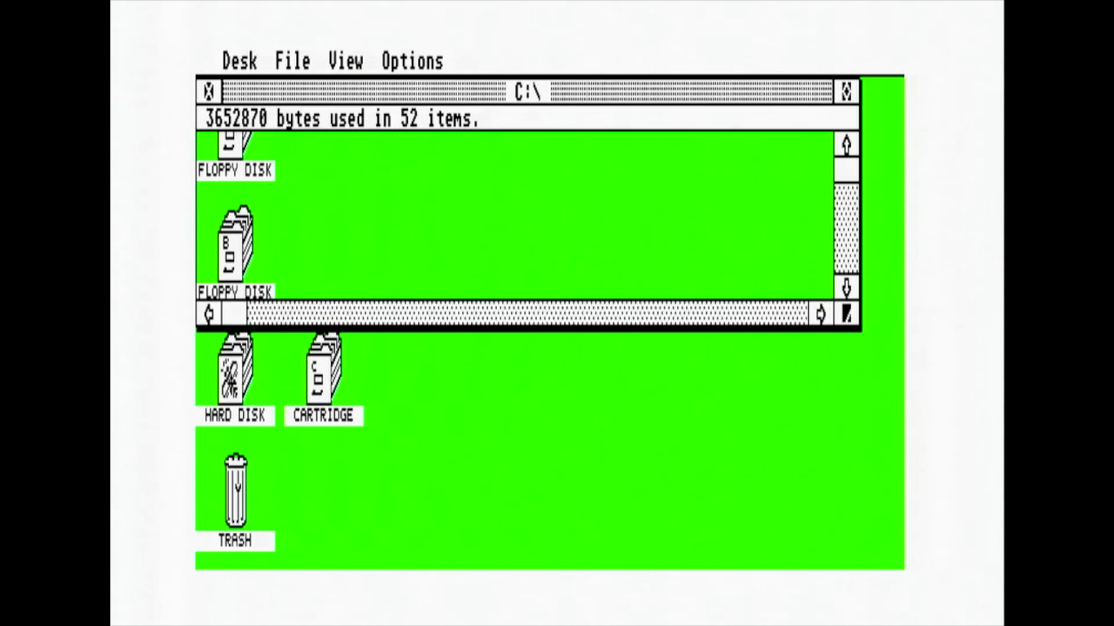
Enlarge the drive C window, then launch 1943 and play a one-player game.
{"action": "left_click", "coordinate": [846, 96]}
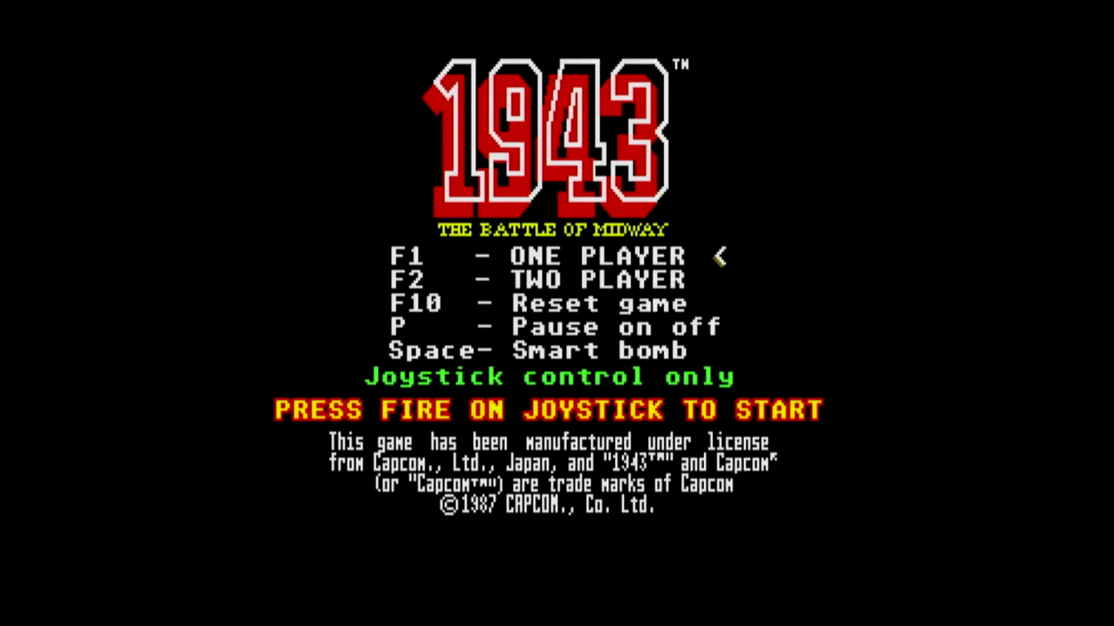
{"action": "key", "text": "ctrl"}
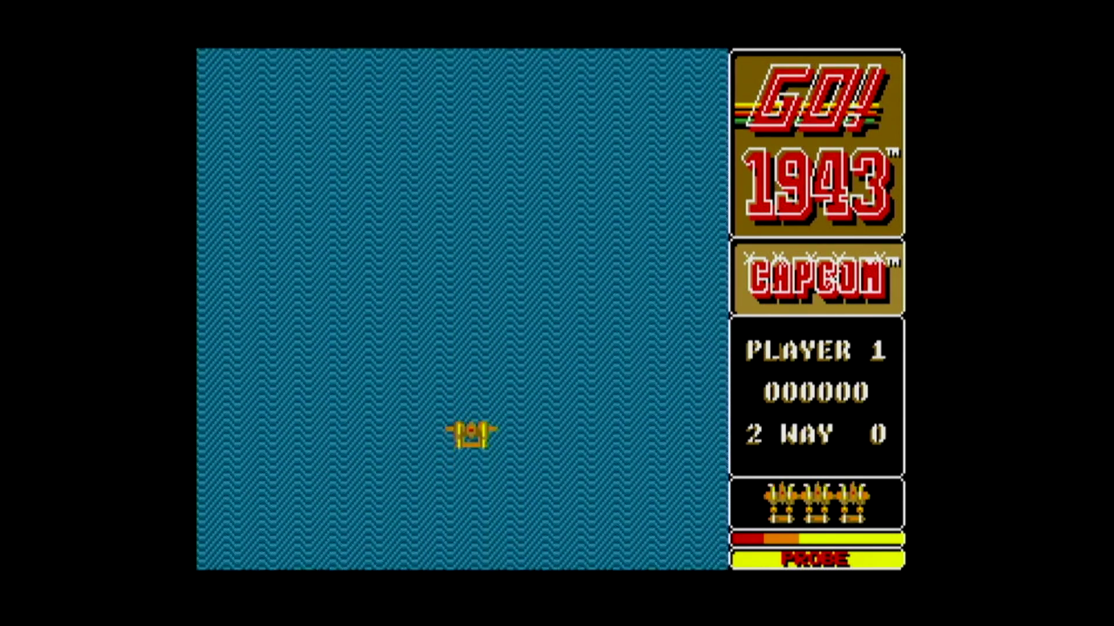
{"action": "key", "text": "space"}
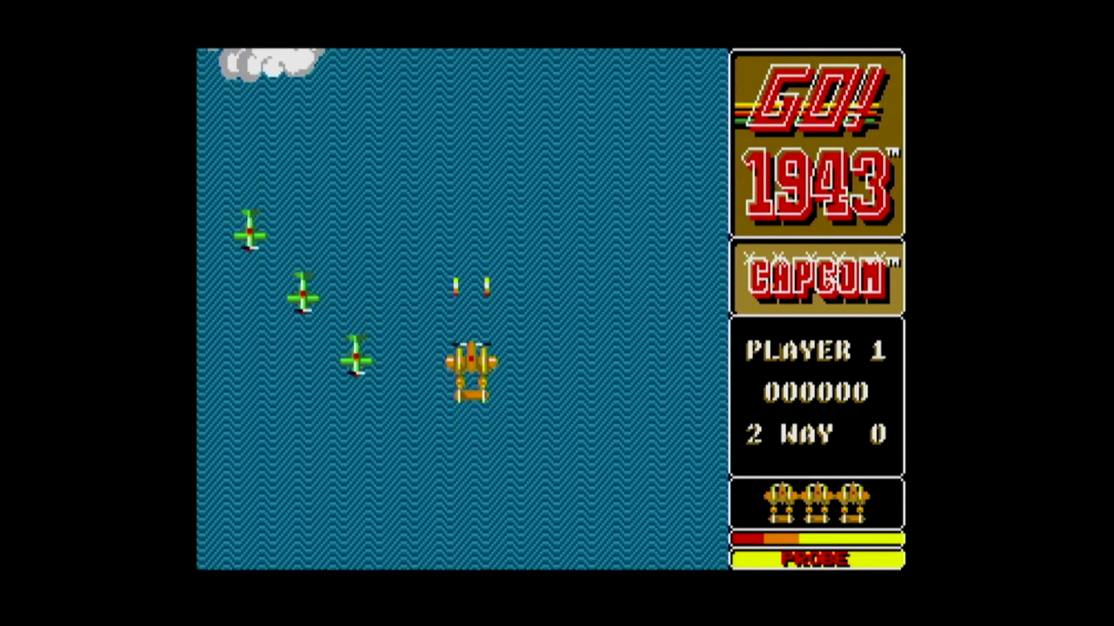
{"action": "key", "text": "space"}
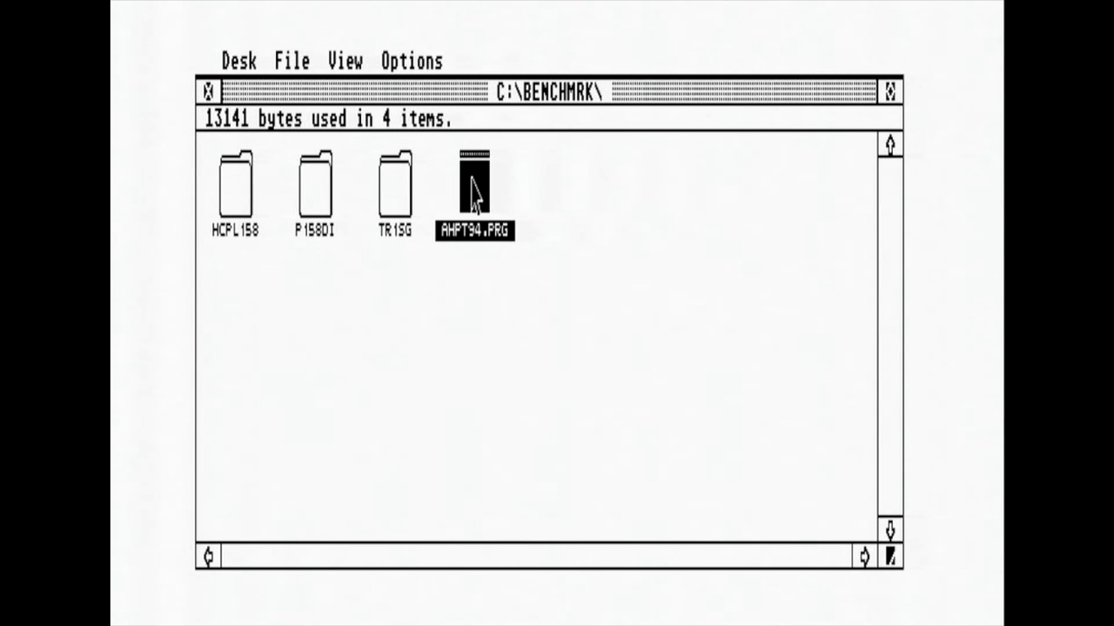
Run AHPT94.PRG from C:\BENCHMRK, perform the quick combined read/write transfer rate test on drive C, and exit the tester.
{"action": "double_click", "coordinate": [472, 179]}
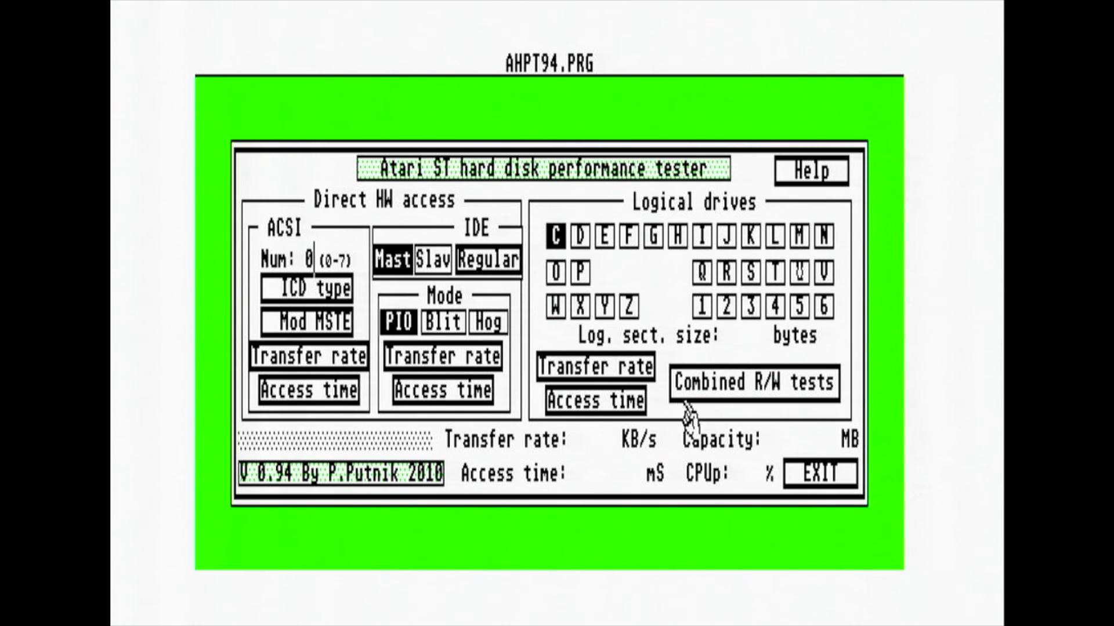
{"action": "left_click", "coordinate": [775, 390]}
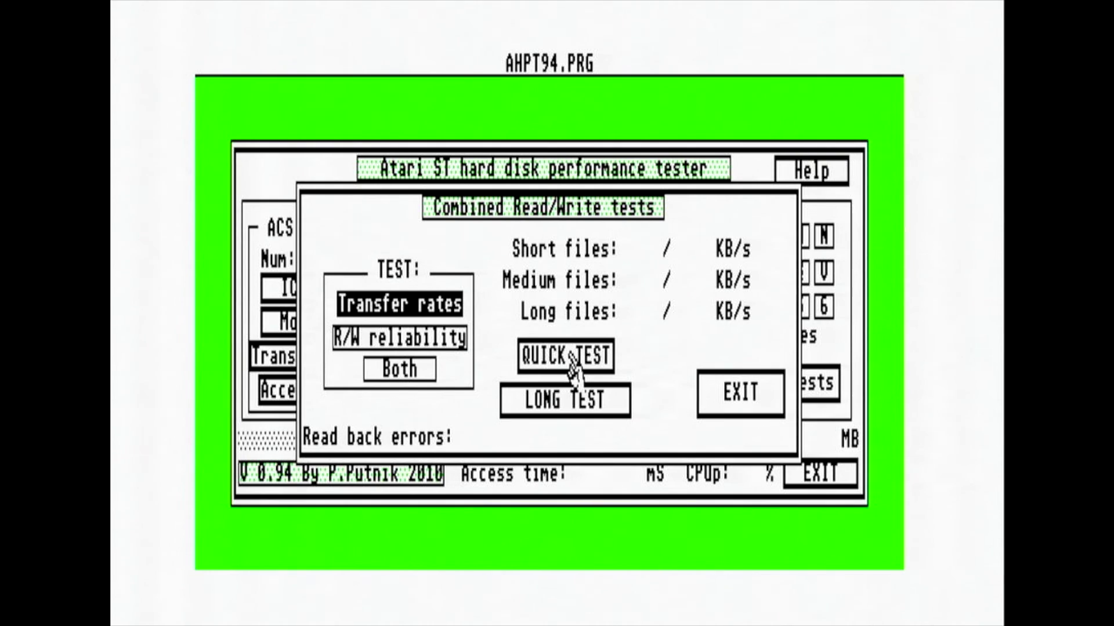
{"action": "left_click", "coordinate": [568, 357]}
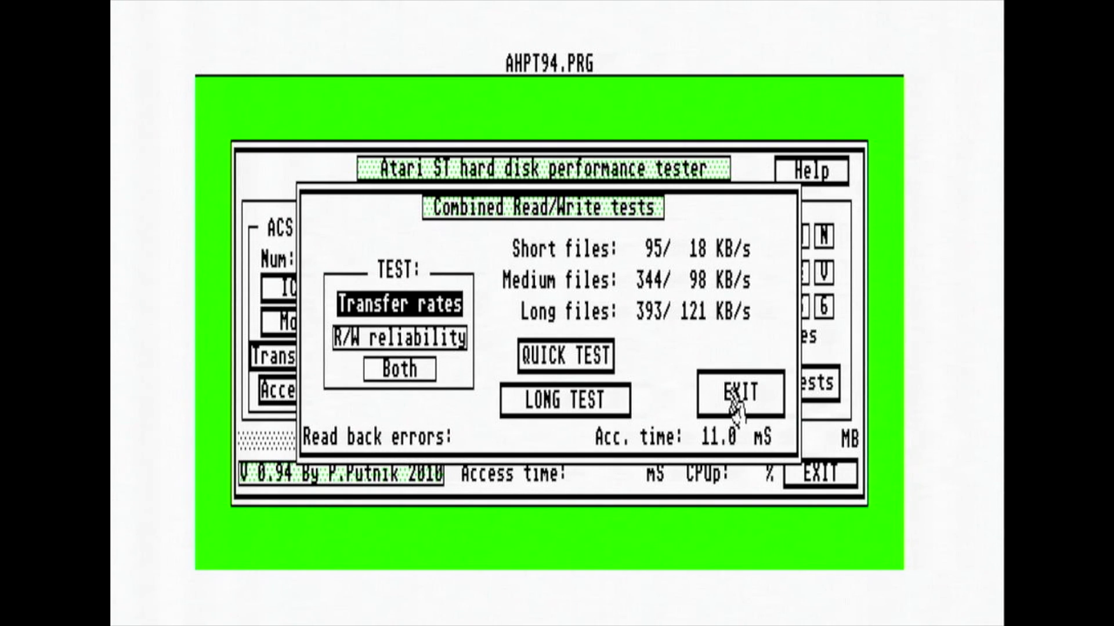
{"action": "left_click", "coordinate": [734, 399]}
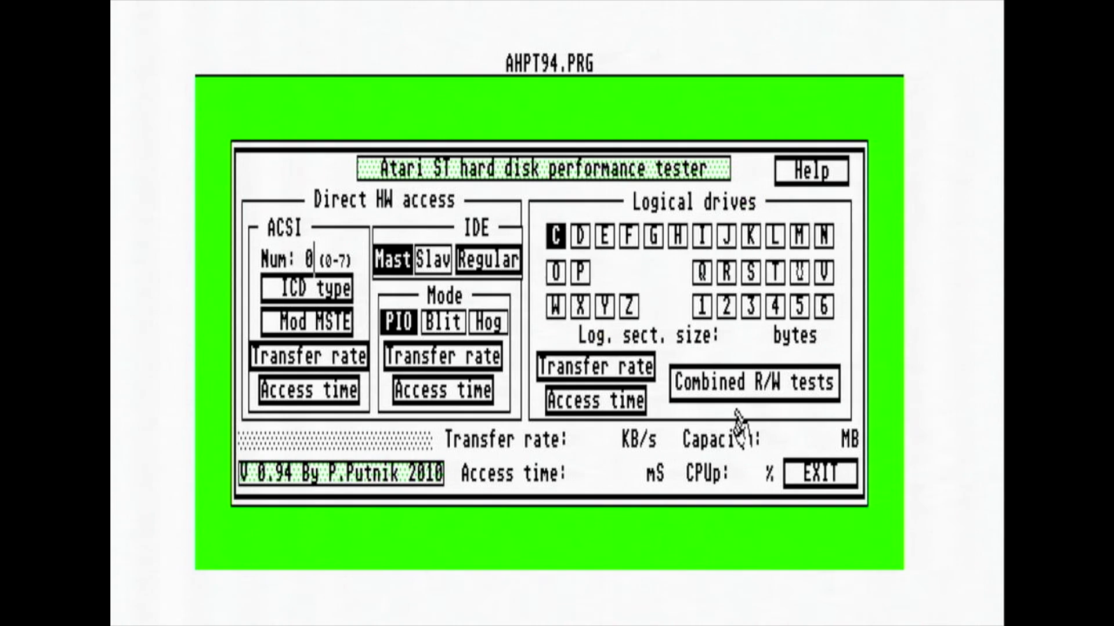
{"action": "left_click", "coordinate": [818, 482]}
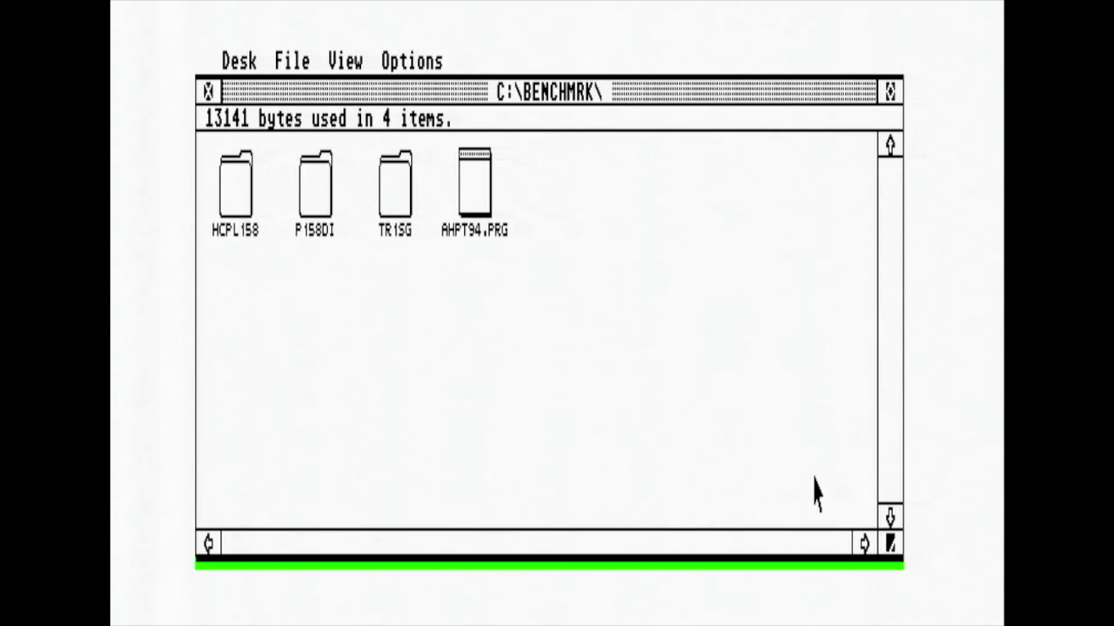
Shrink the drive C window to uncover the trash and delete the 1943, 3DCONKIT and 9LIVES folders from TEST3.
{"action": "left_click", "coordinate": [208, 91]}
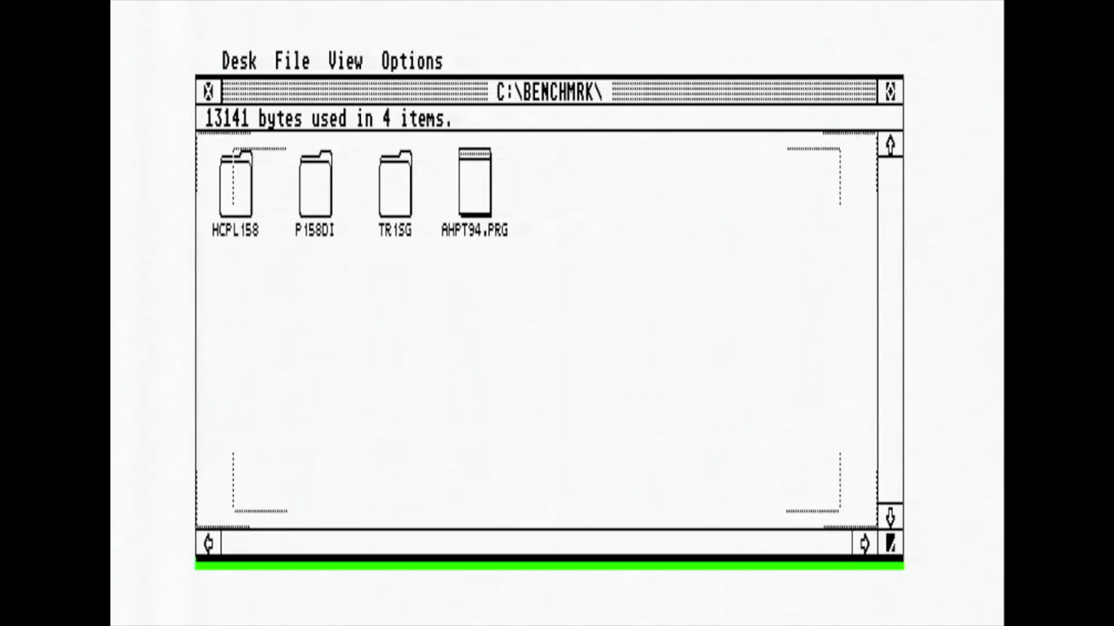
{"action": "left_click_drag", "start_coordinate": [887, 538], "coordinate": [887, 413]}
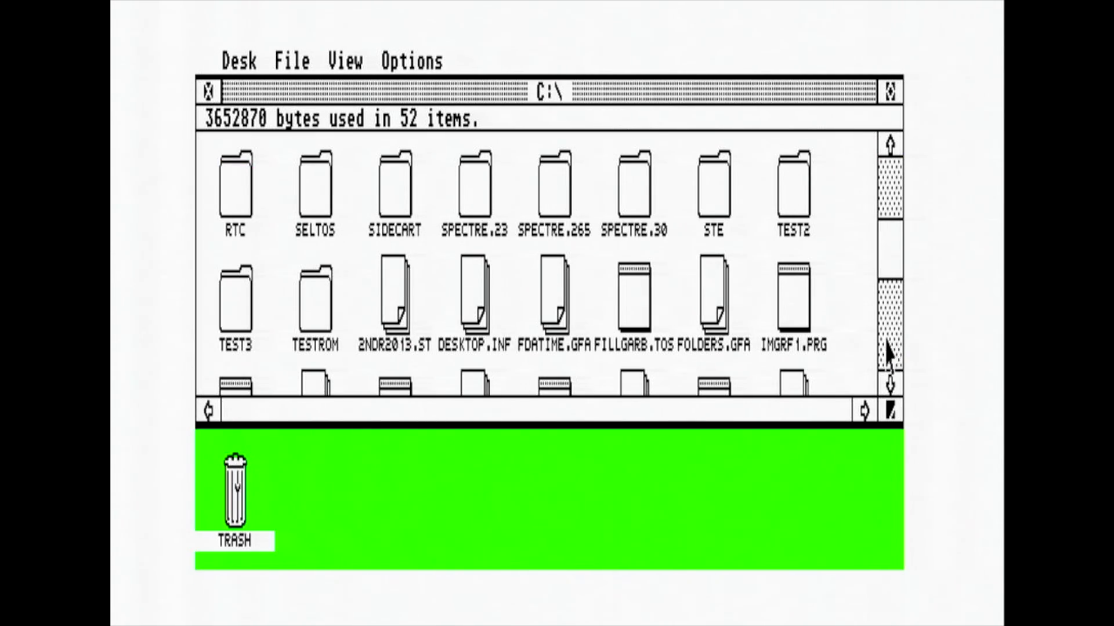
{"action": "double_click", "coordinate": [239, 302]}
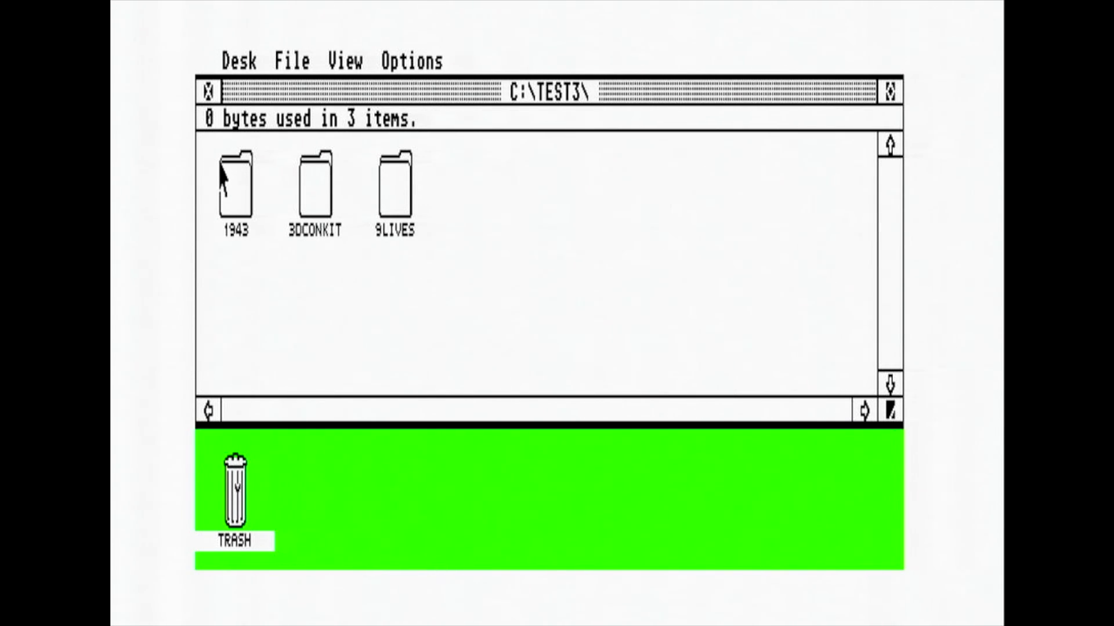
{"action": "left_click_drag", "start_coordinate": [209, 154], "coordinate": [383, 269]}
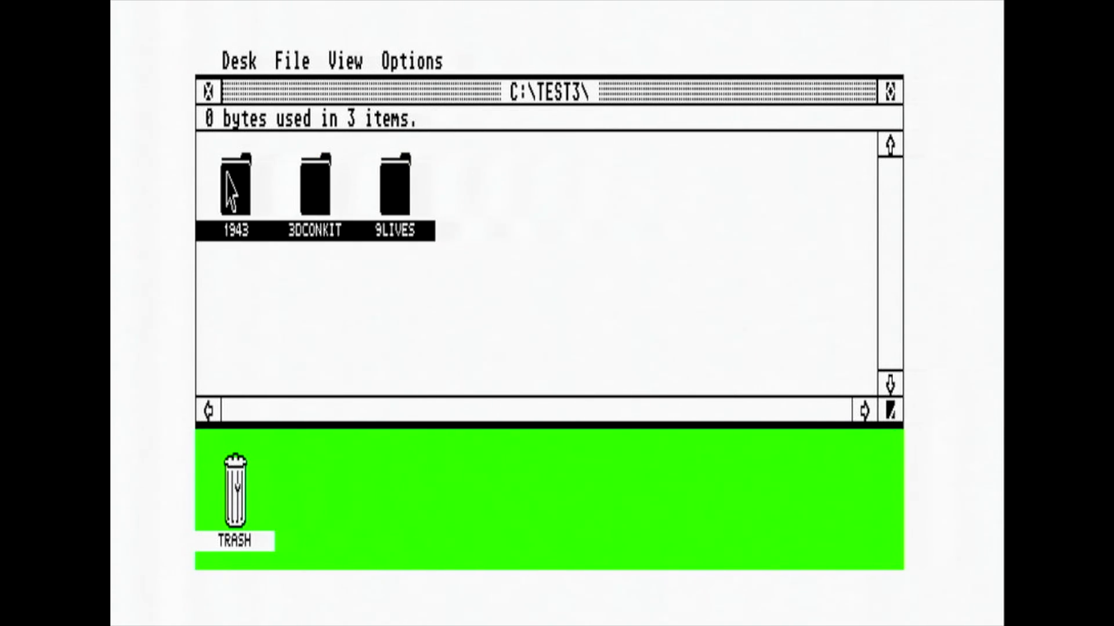
{"action": "left_click_drag", "start_coordinate": [224, 169], "coordinate": [336, 490]}
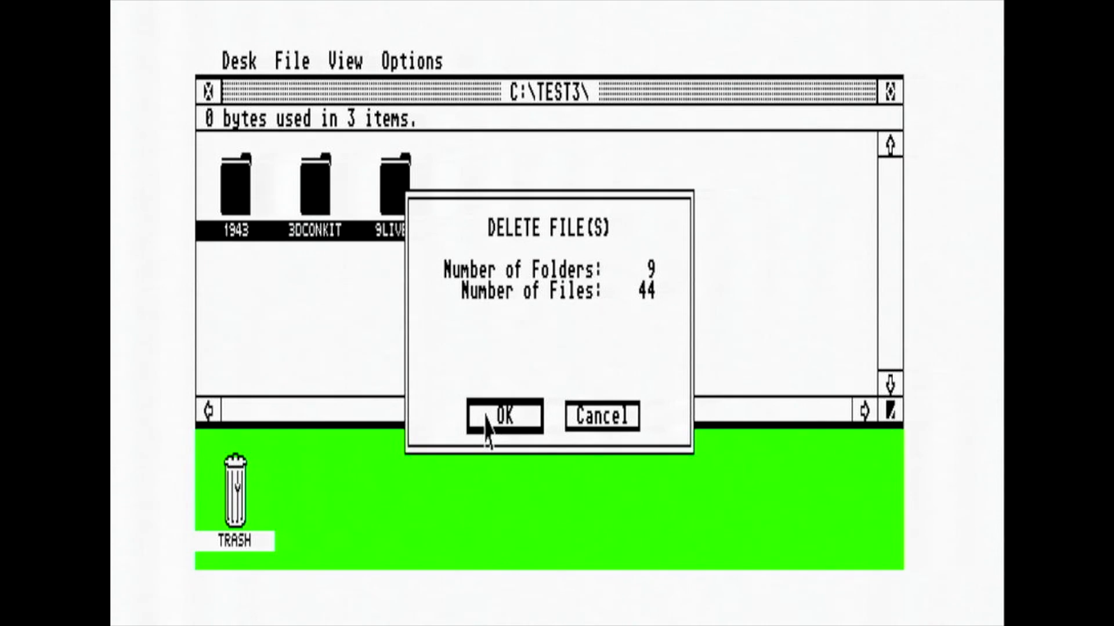
{"action": "left_click", "coordinate": [485, 421]}
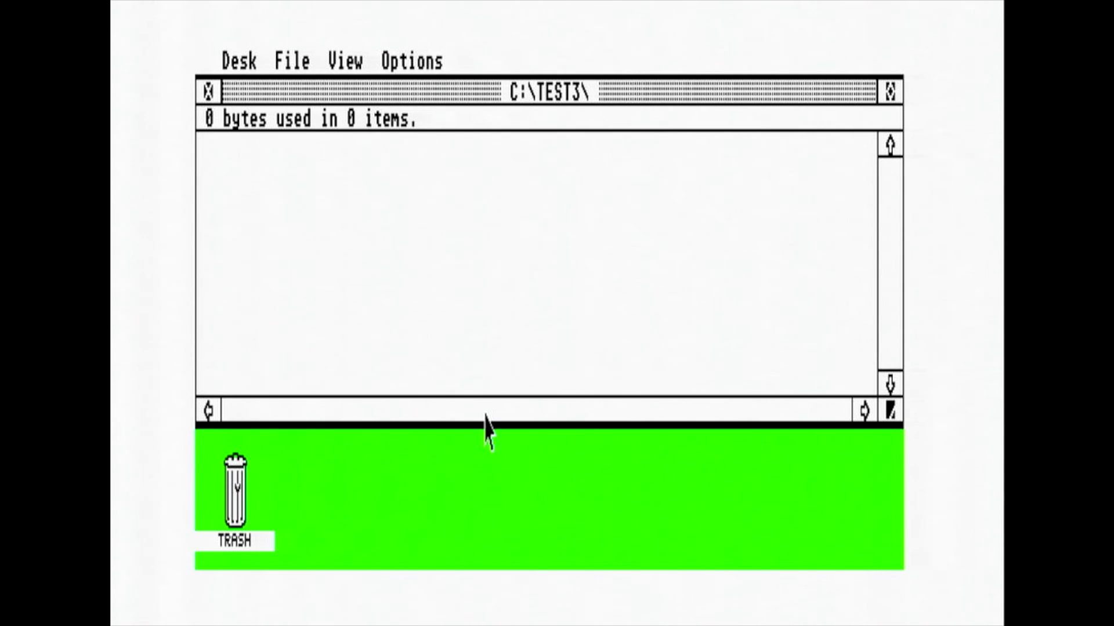
Leave the TEST3 folder and close the drive C window.
{"action": "left_click", "coordinate": [204, 110]}
{"action": "left_click", "coordinate": [207, 91]}
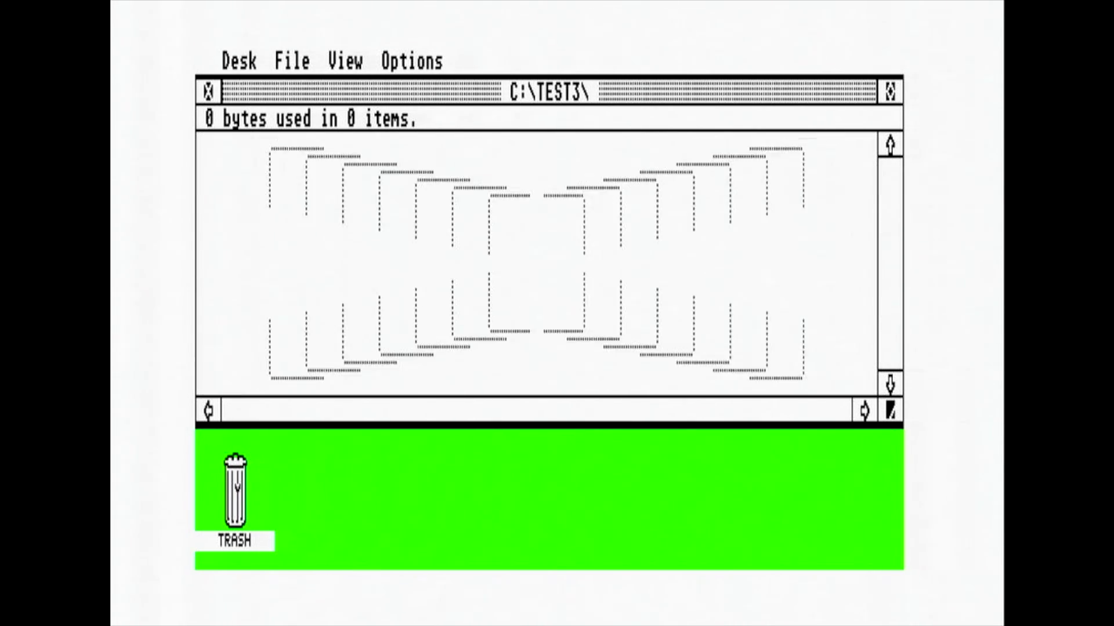
{"action": "left_click", "coordinate": [208, 91]}
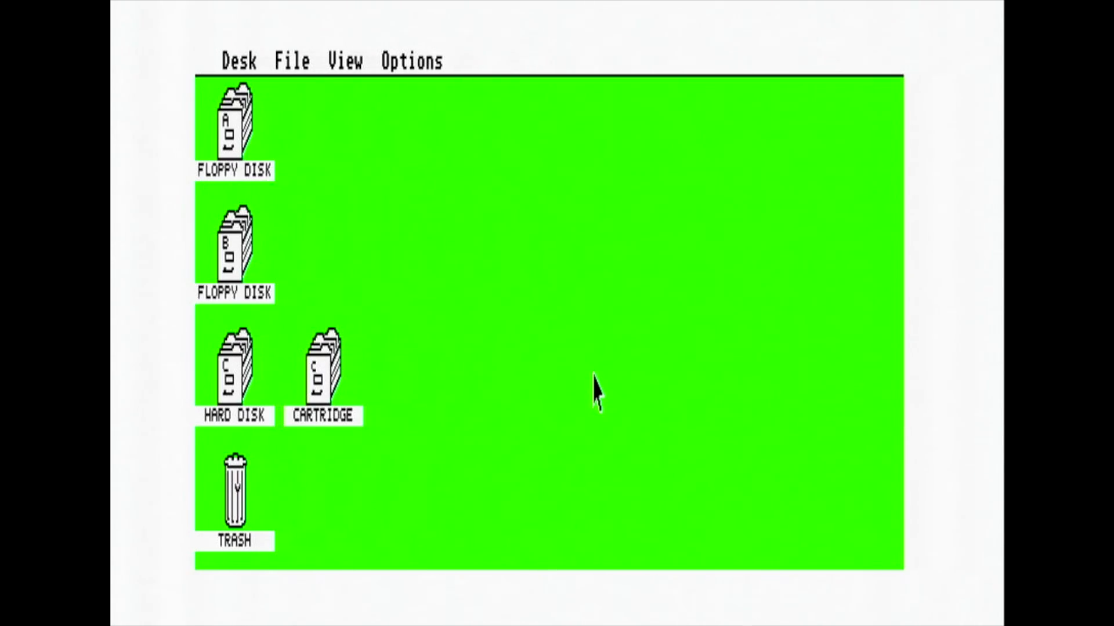